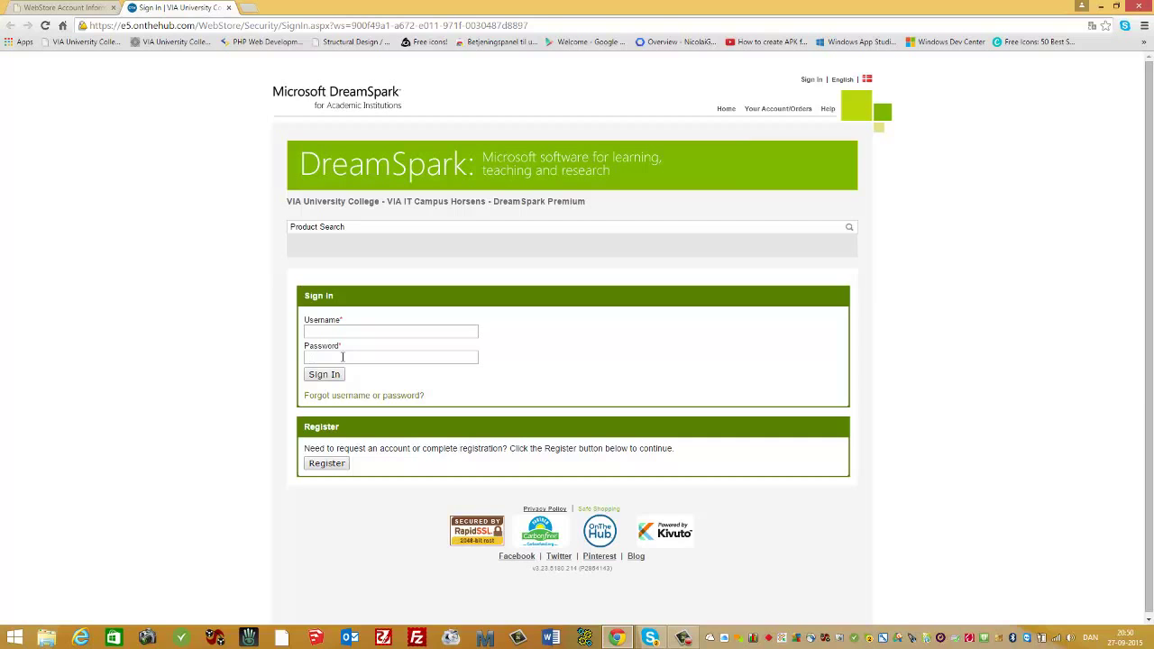
Request a DreamSpark password-reset e-mail for the account, then switch to the webmail tab.
left_click(379, 399)
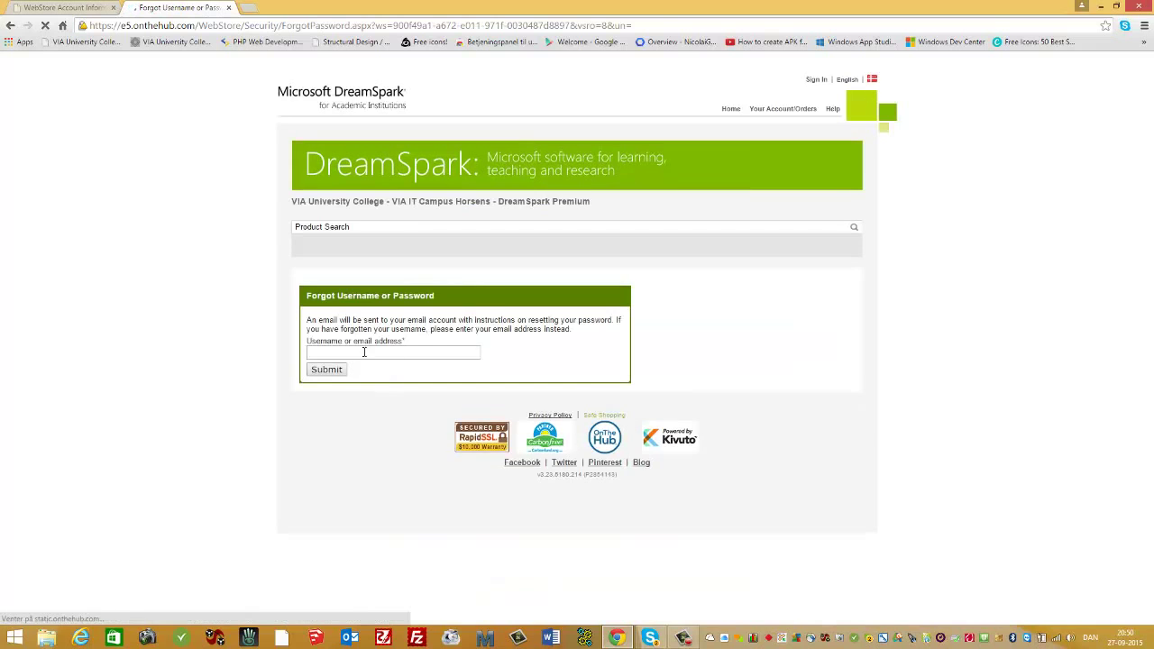
left_click(363, 352)
type("ngh")
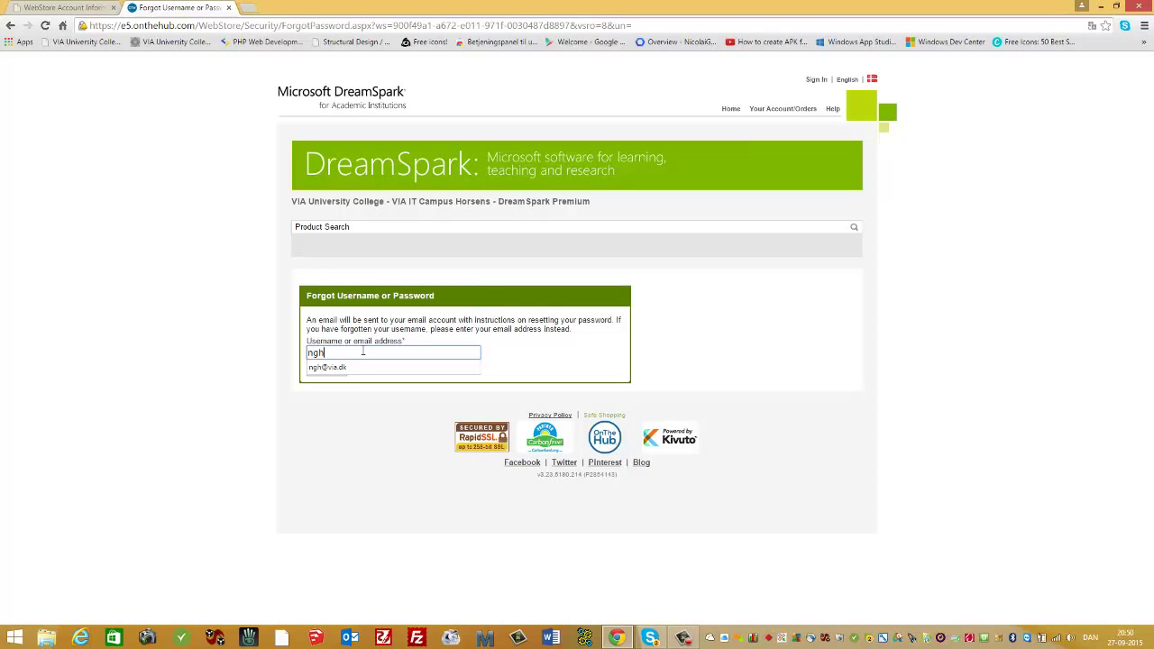
left_click(359, 368)
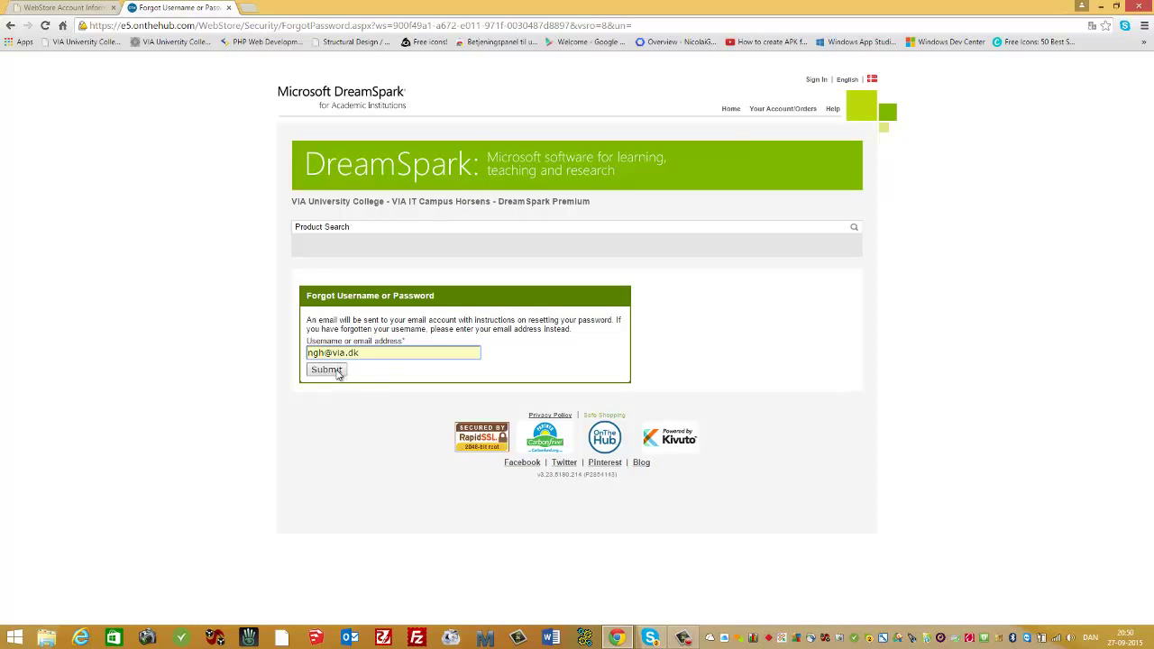
left_click(331, 374)
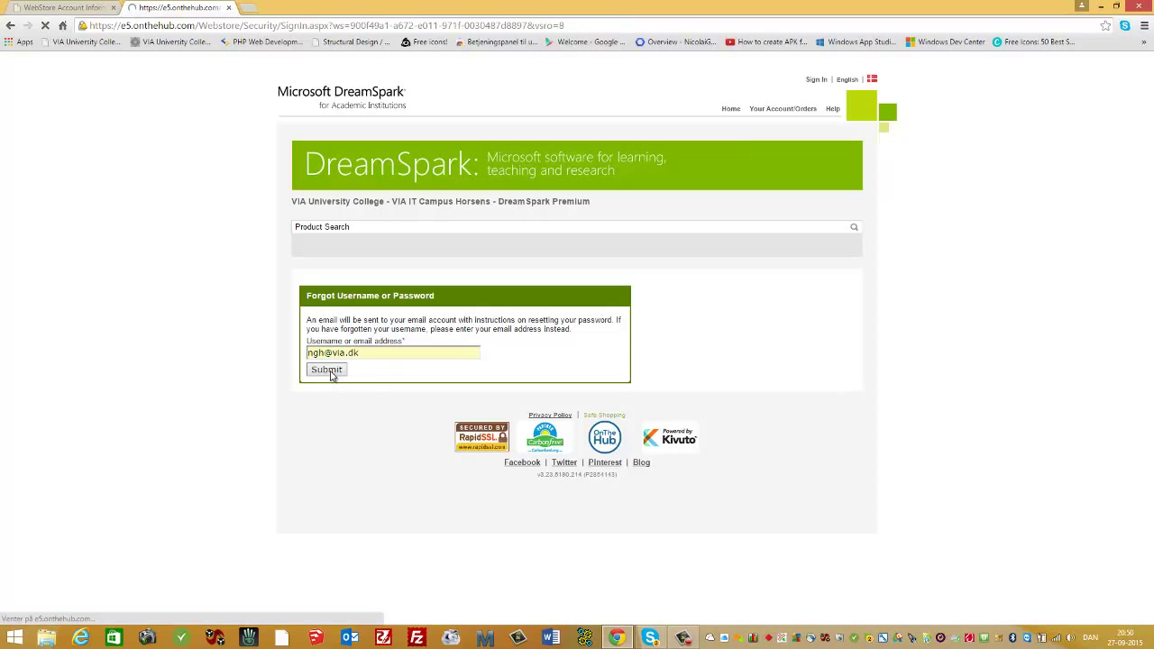
left_click(77, 9)
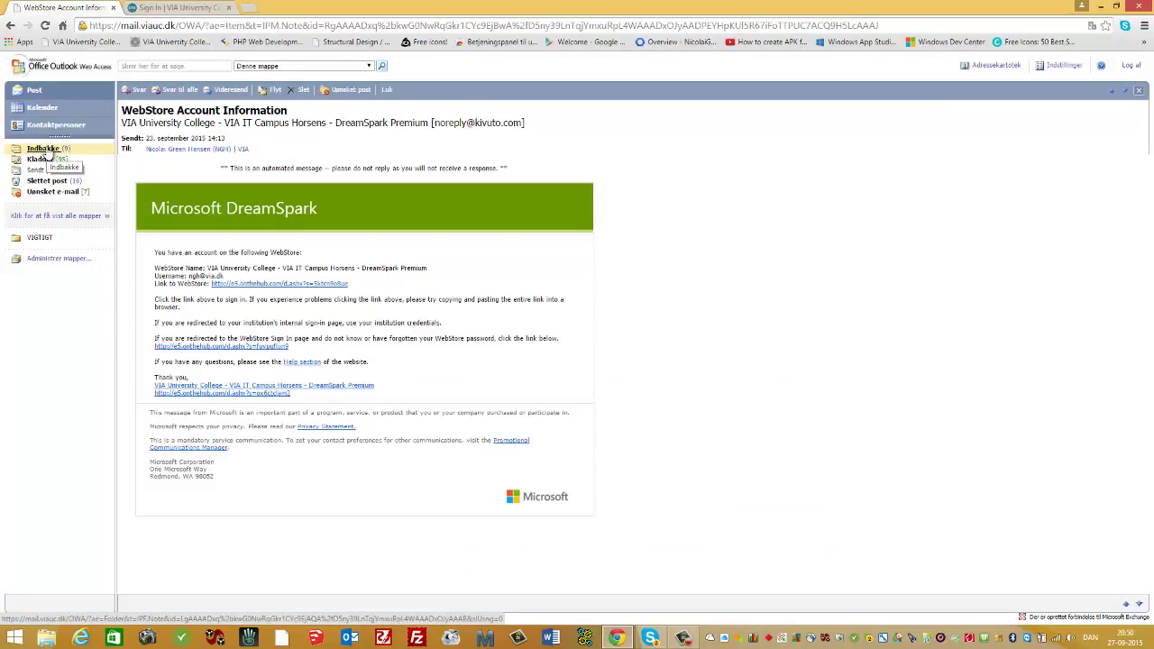
Open the Inbox and the WebStore's 'Request to reset password' message.
left_click(45, 152)
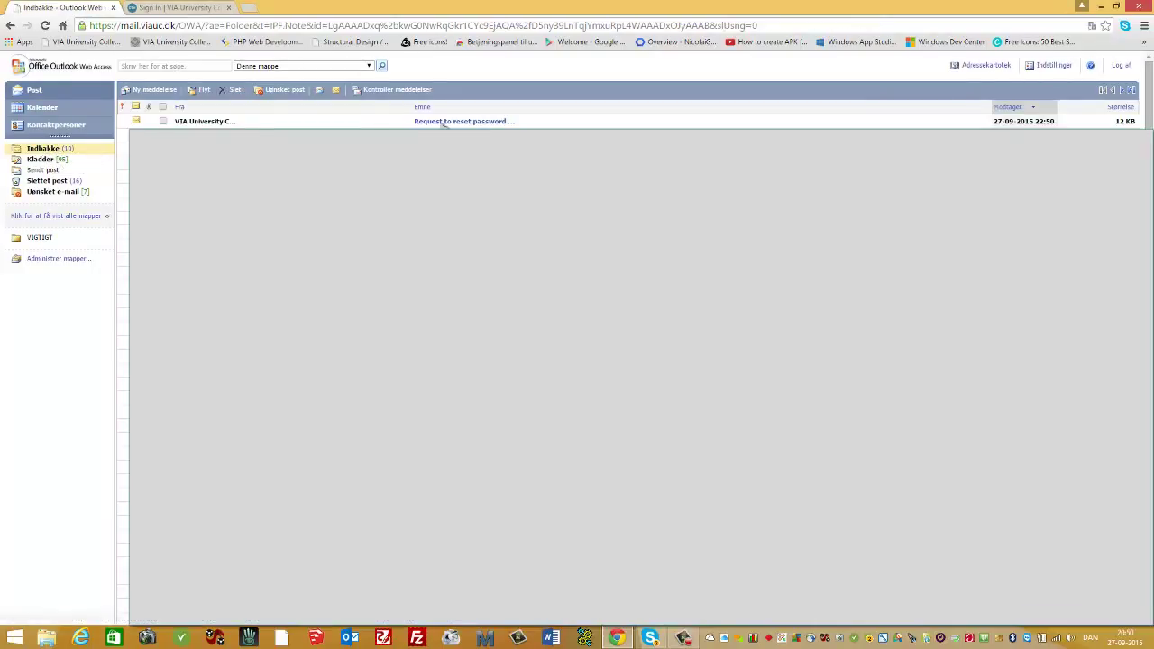
left_click(445, 122)
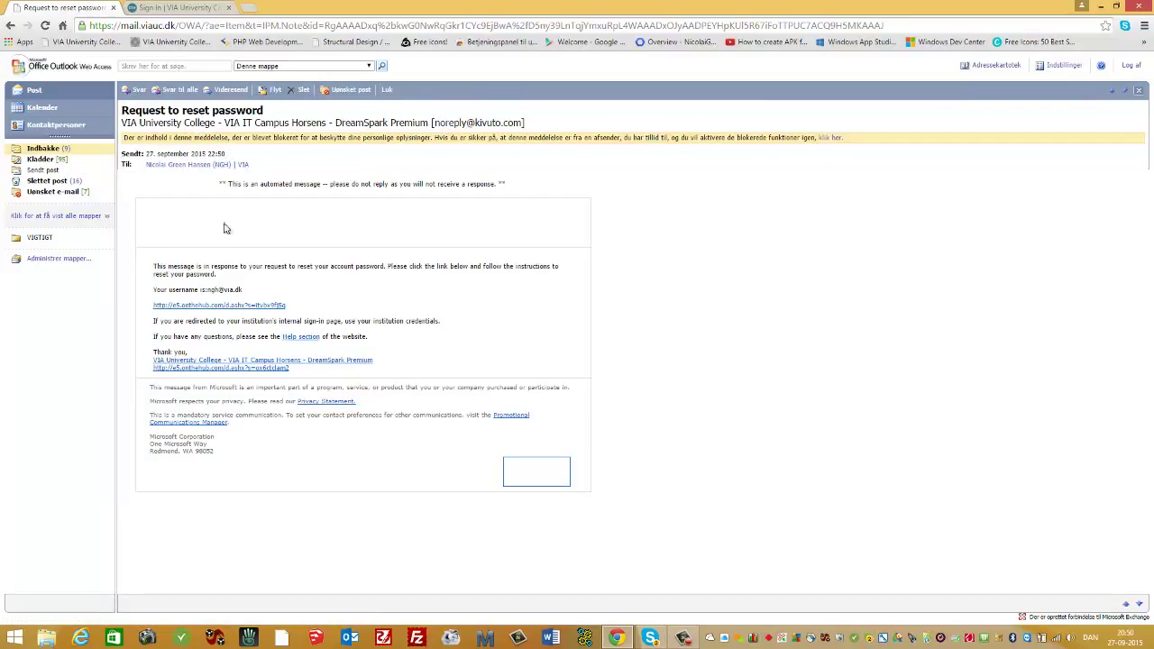
Follow the reset link and set a new account password on the reset form.
left_click(194, 309)
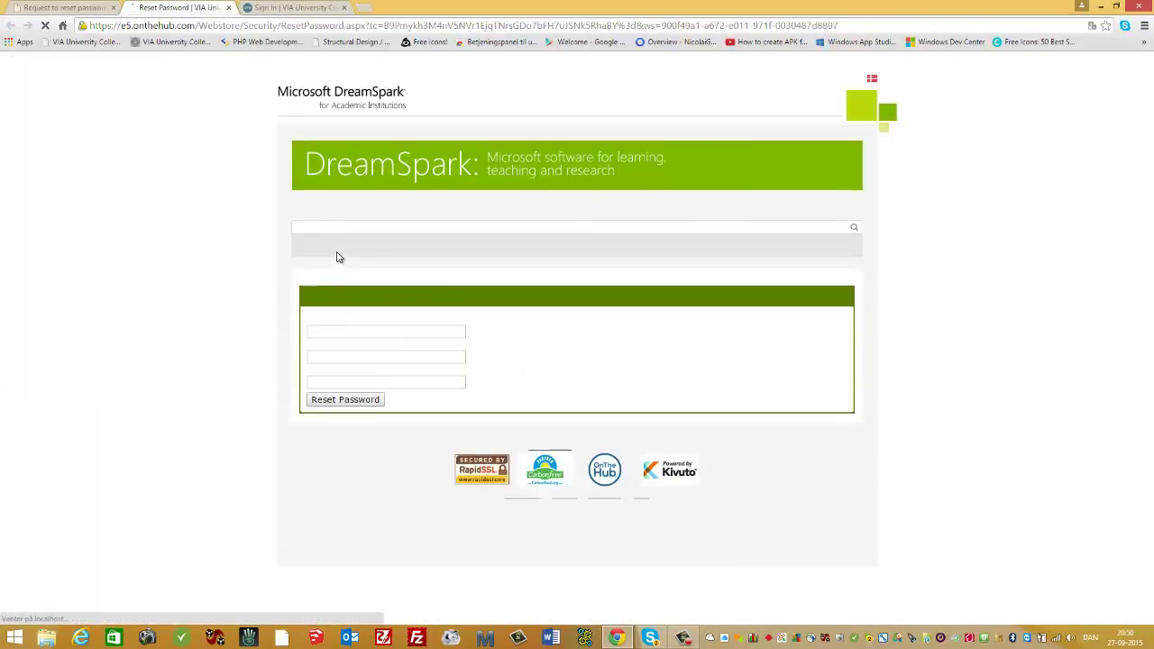
left_click(326, 331)
type("ngh")
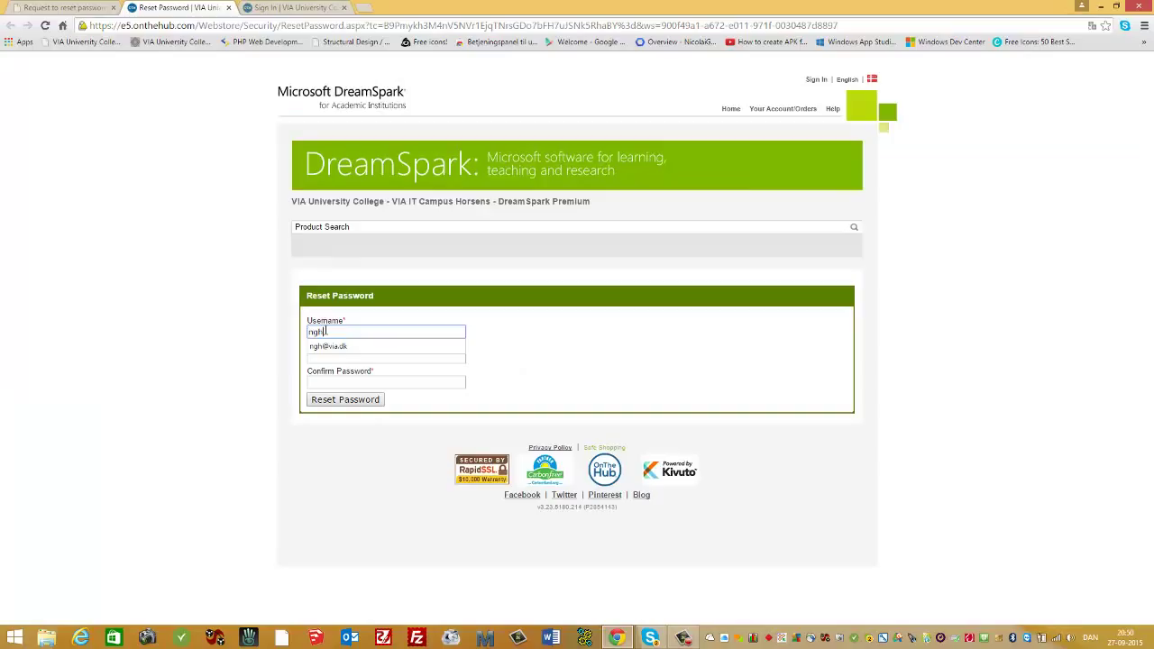
left_click(332, 346)
left_click(332, 357)
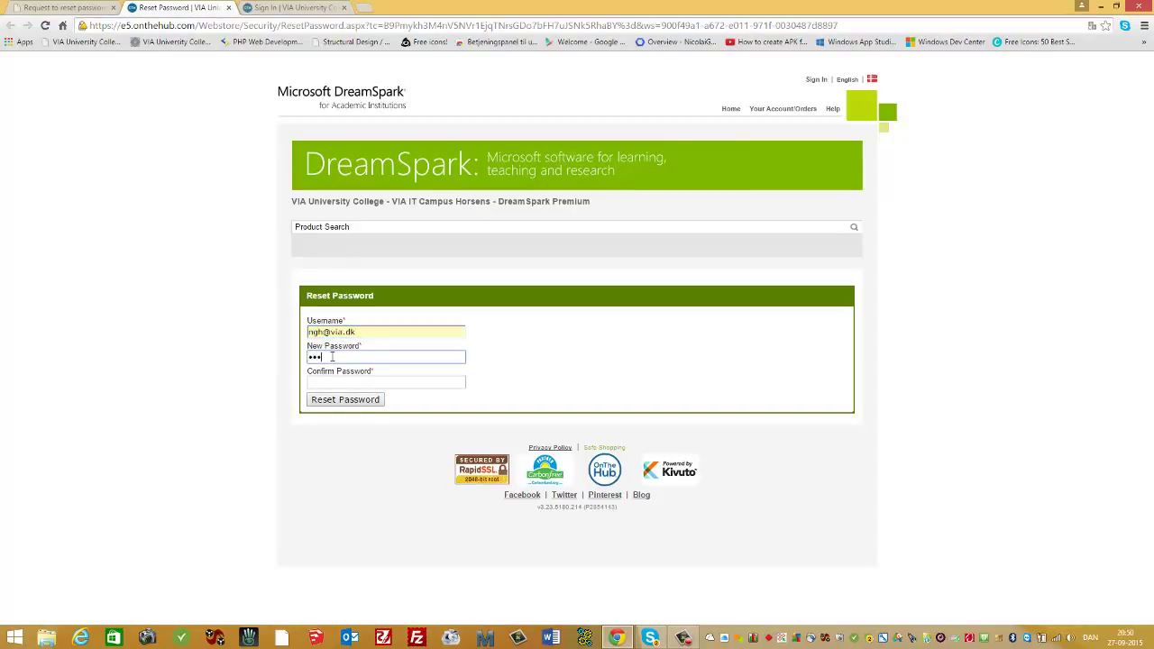
type("•••••••••")
left_click(334, 381)
type("••••")
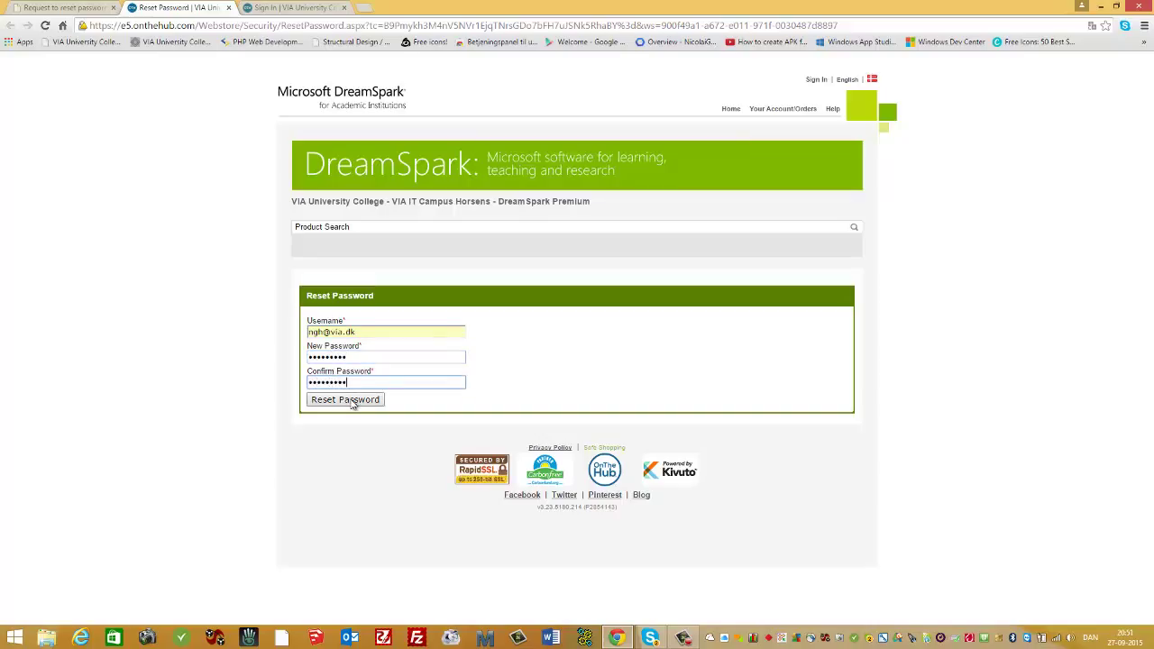
left_click(352, 401)
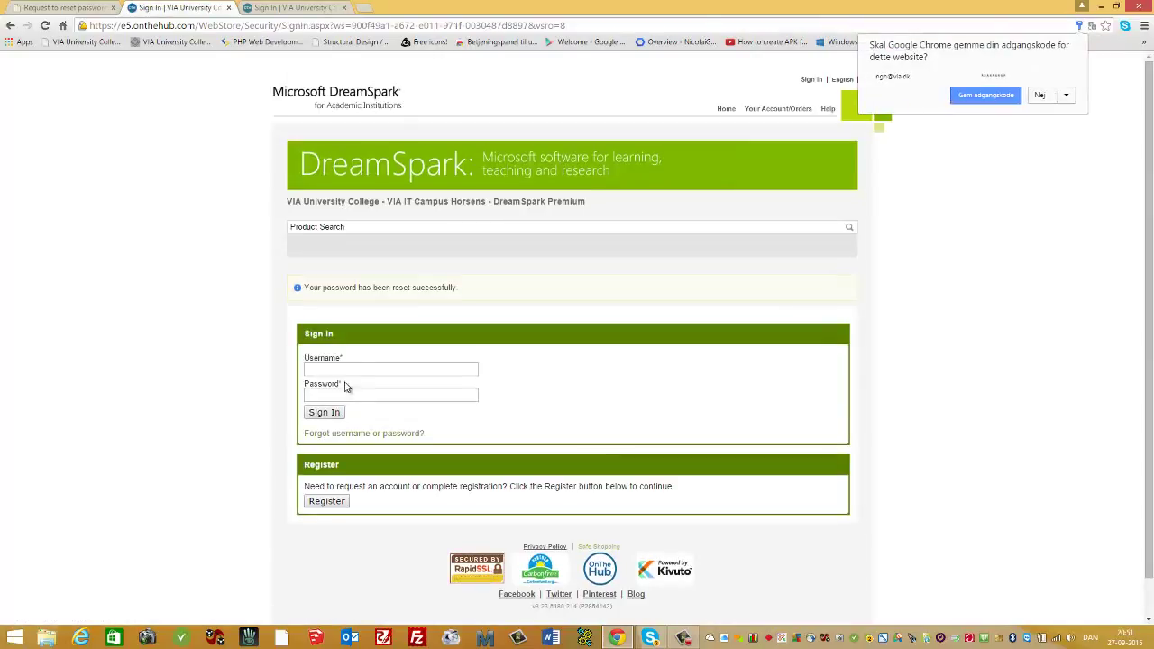
Sign in to the WebStore with the account e-mail and new password.
left_click(344, 368)
type("ngh")
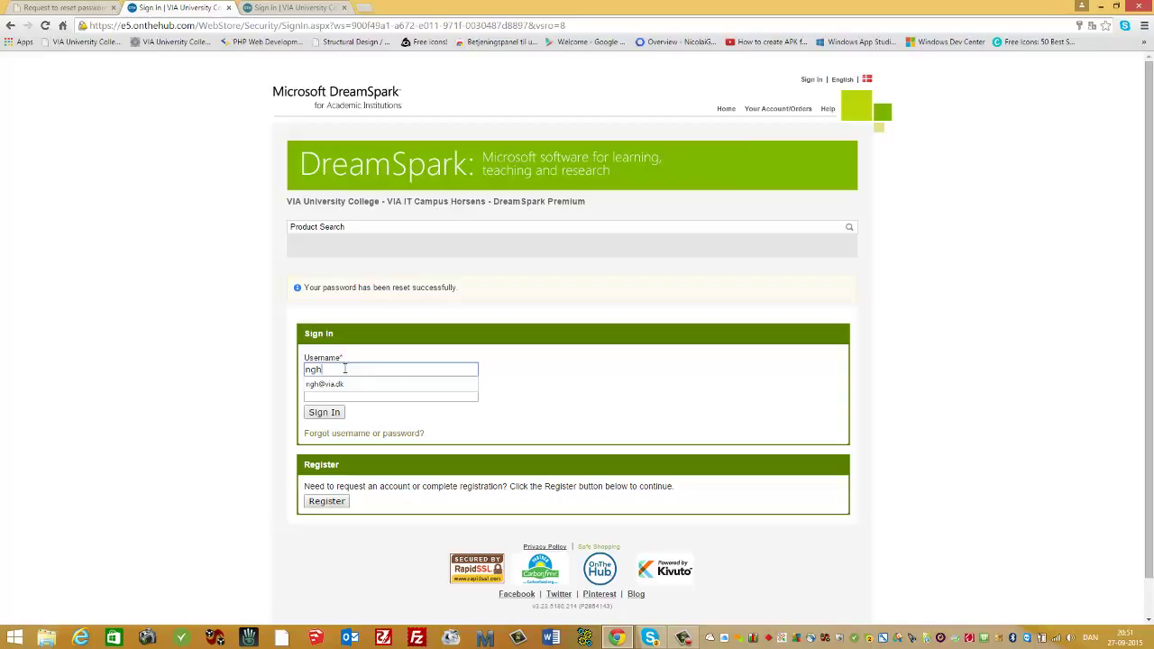
left_click(333, 384)
left_click(335, 397)
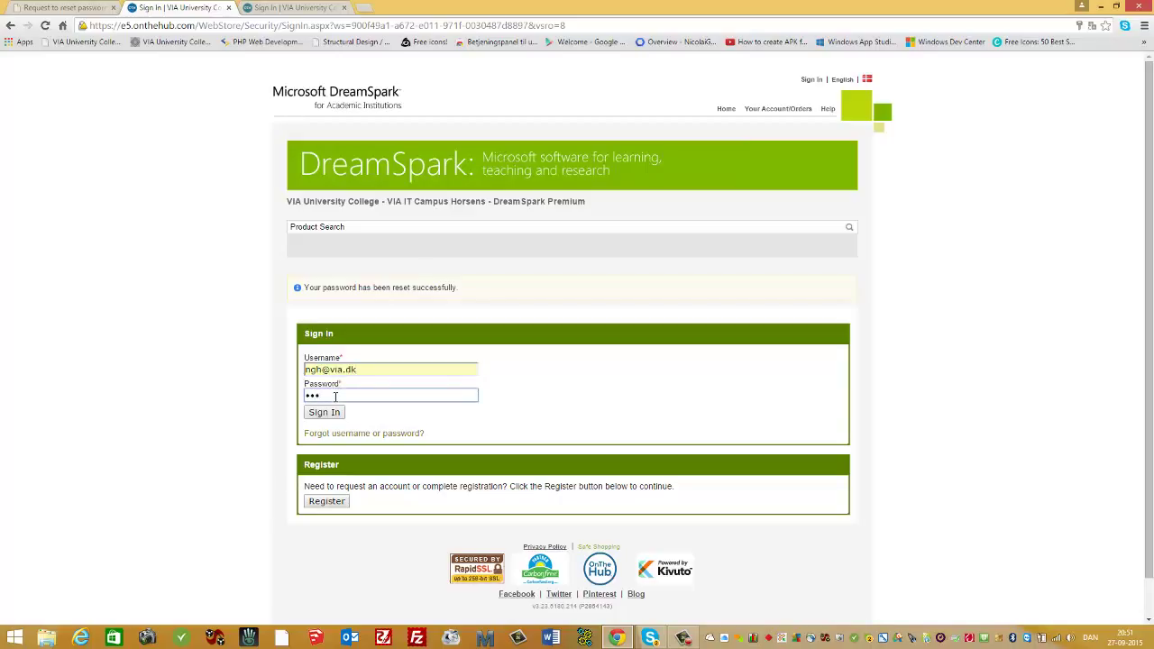
type("•••••••")
left_click(333, 412)
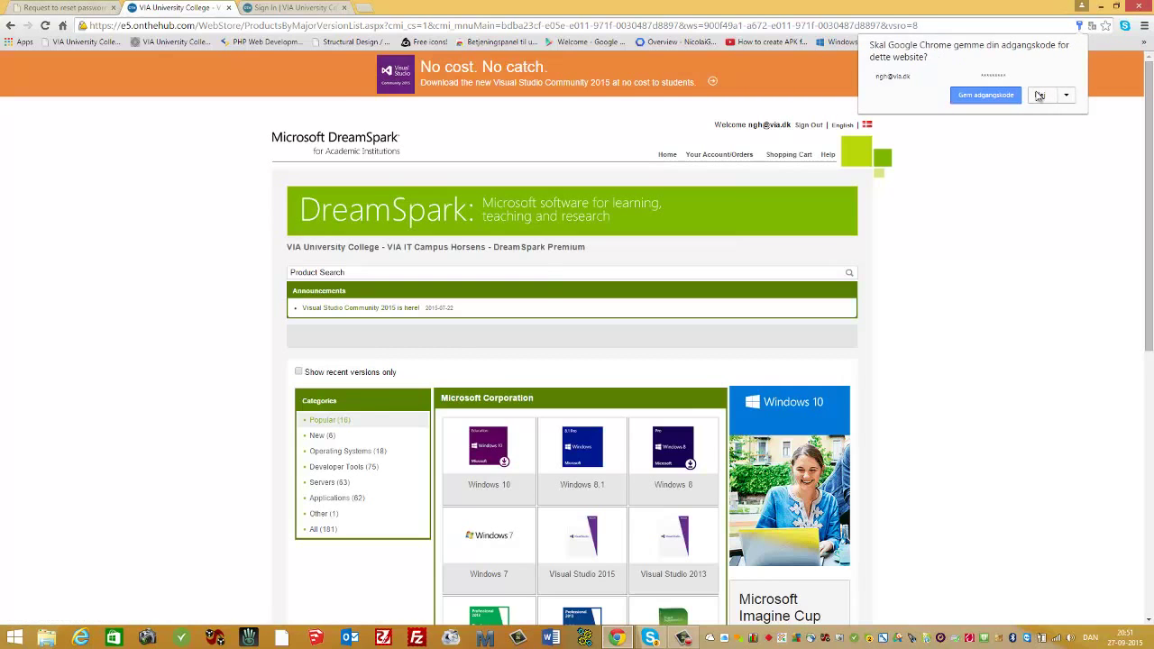
Decline saving the password, open Project 2013, and add the 32/64-bit English download to the cart.
left_click(1039, 96)
scroll(671, 146, "down", 2)
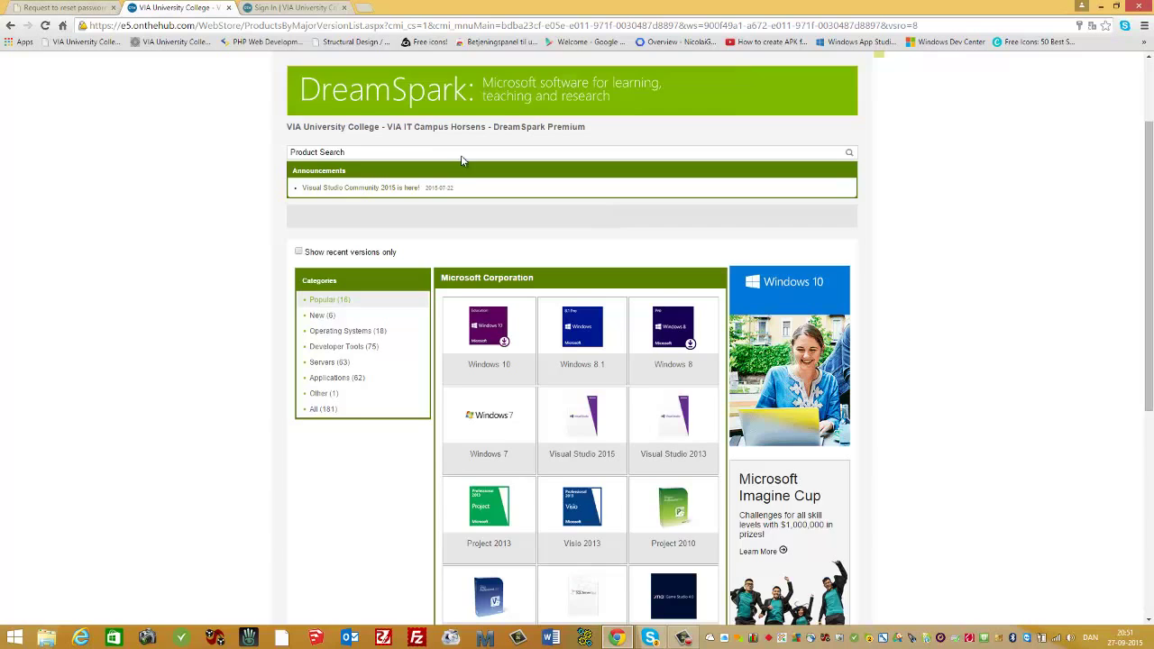
scroll(464, 160, "down", 1)
scroll(496, 237, "down", 1)
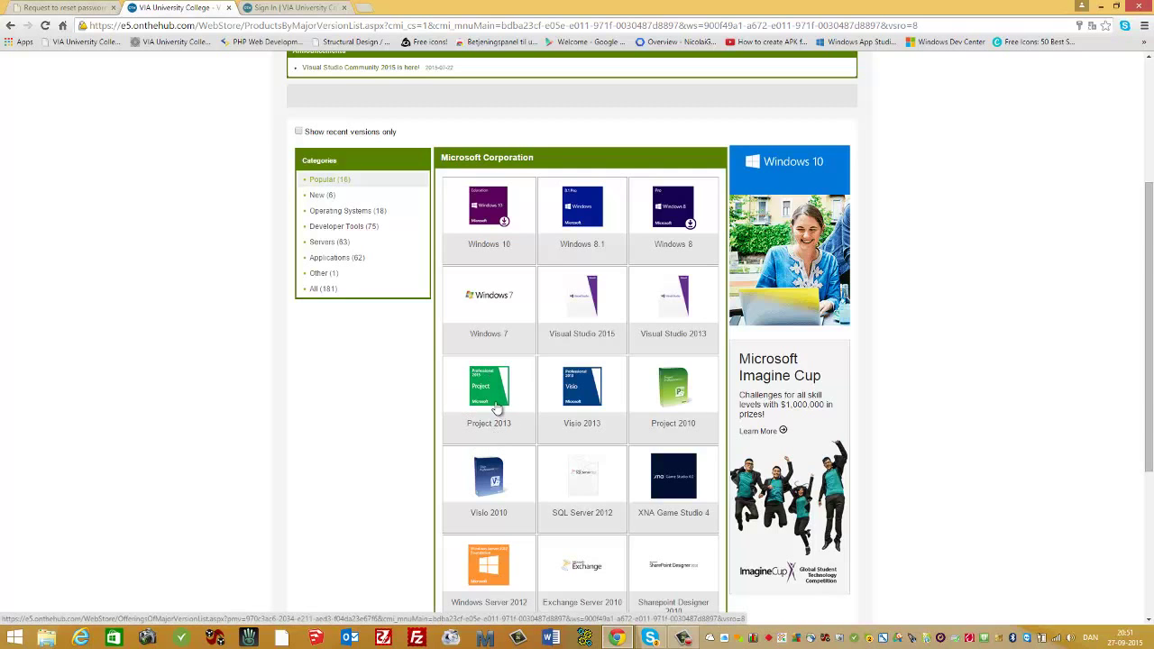
left_click(494, 408)
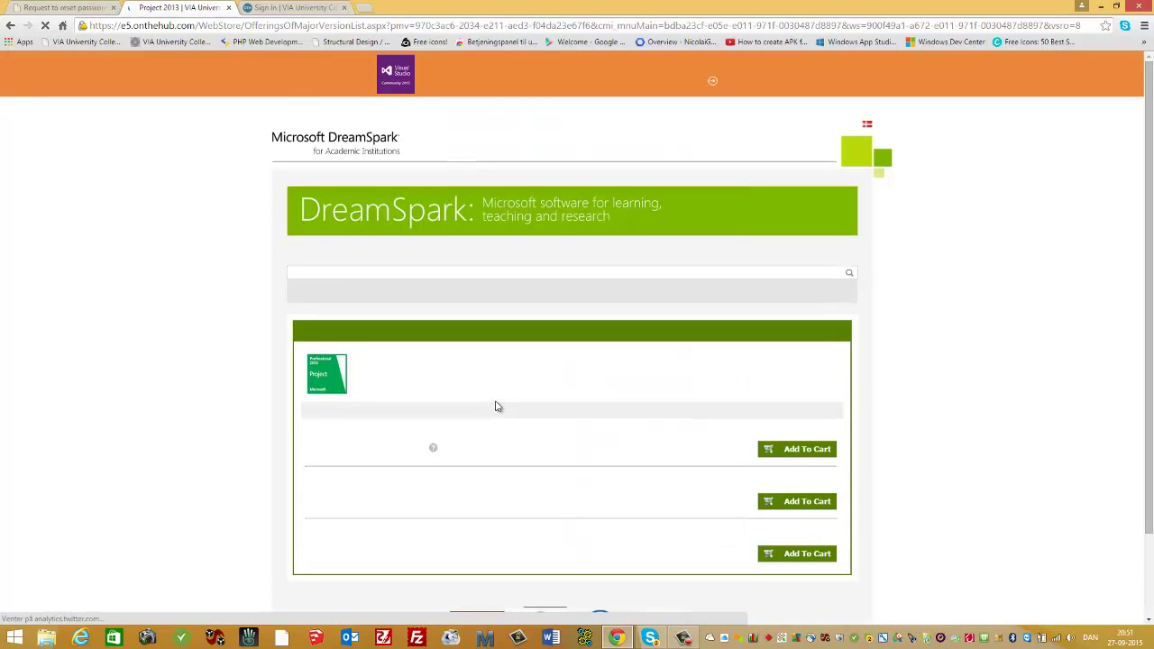
scroll(499, 406, "down", 1)
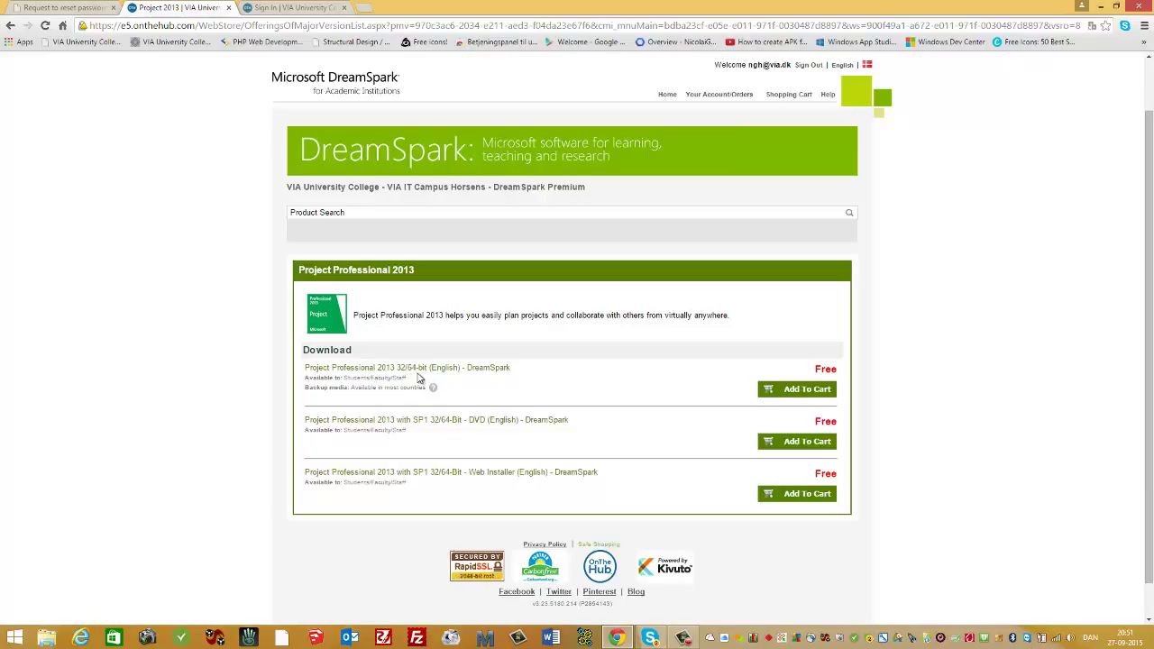
left_click(792, 392)
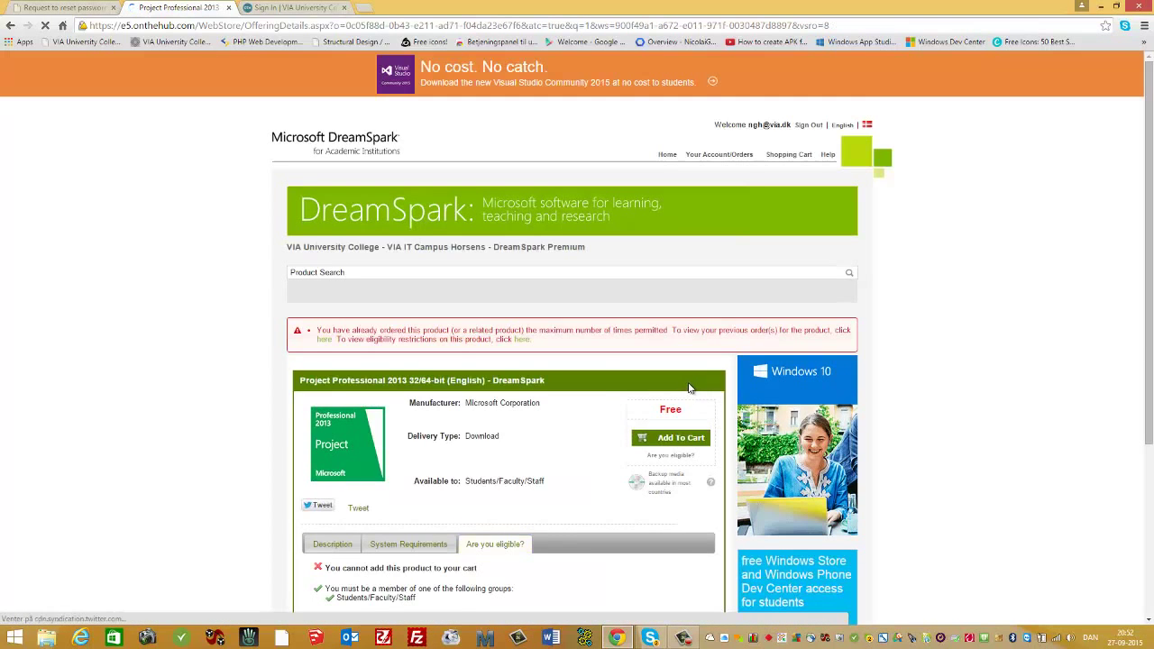
Open the Project Professional 2013 order from the account's order history to view its product key.
scroll(584, 384, "down", 1)
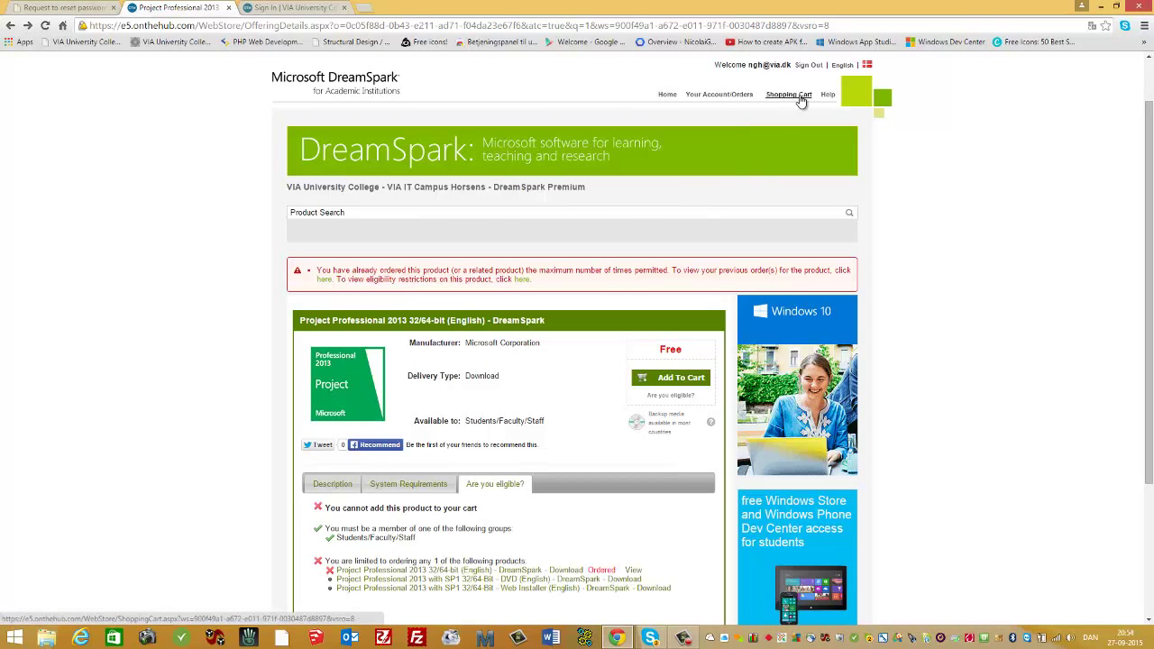
left_click(740, 98)
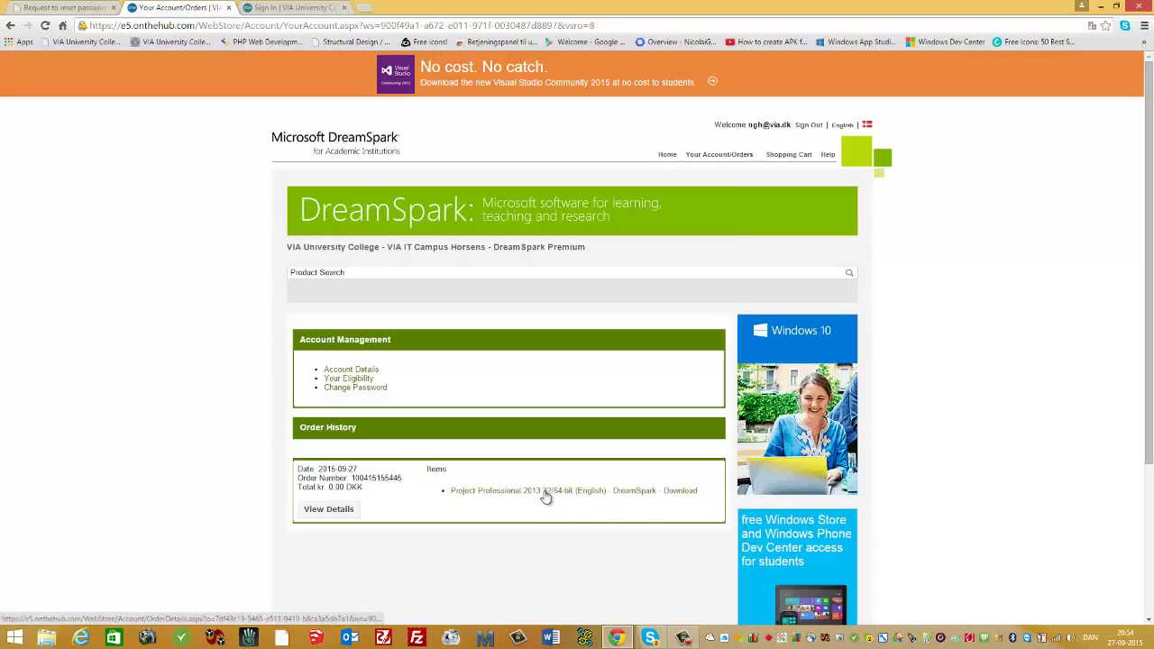
left_click(697, 491)
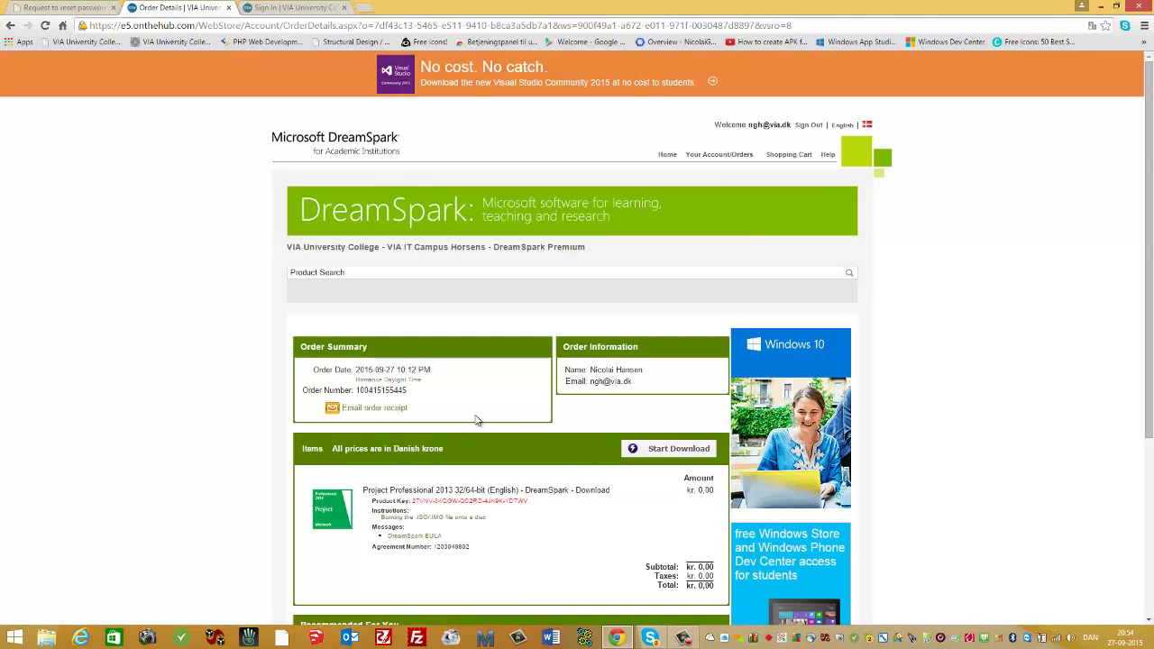
scroll(501, 431, "down", 1)
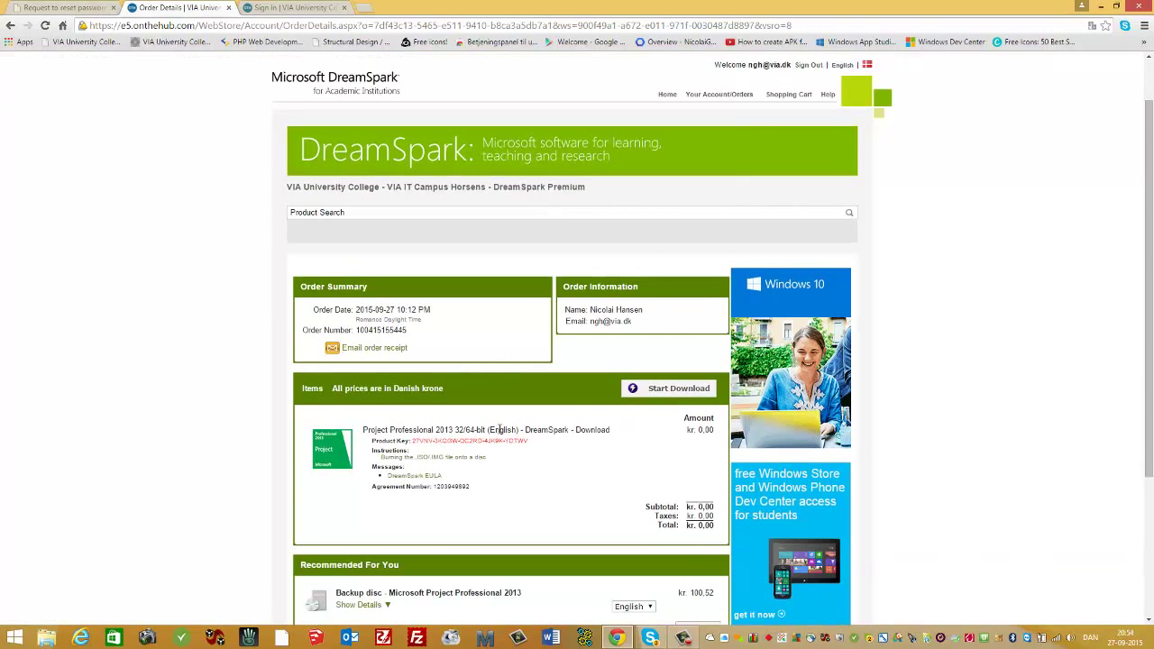
Start the Project Professional 2013 download, fetch the SDM installer, and run SDM_EN (1).msi.
left_click(667, 388)
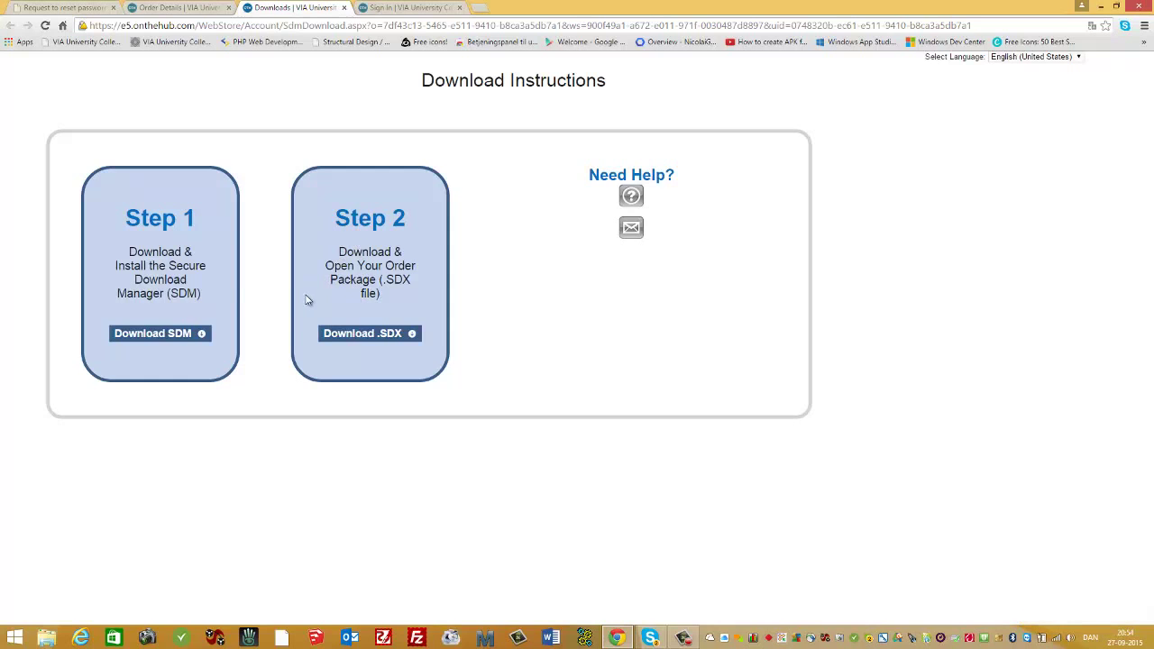
left_click(157, 336)
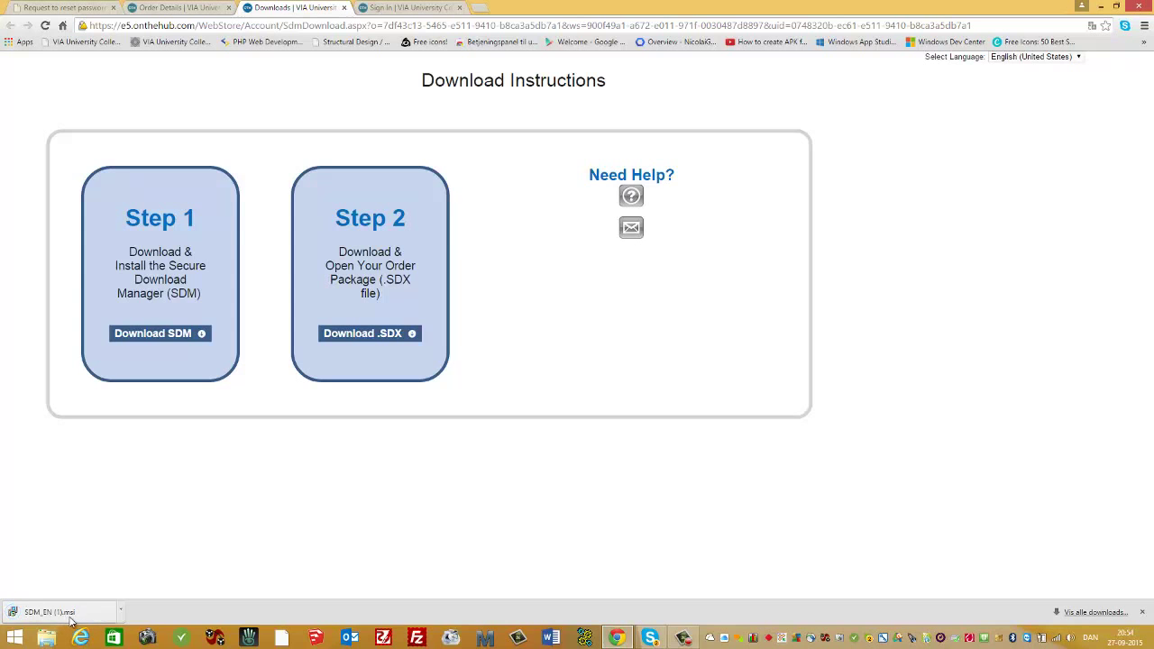
left_click(70, 618)
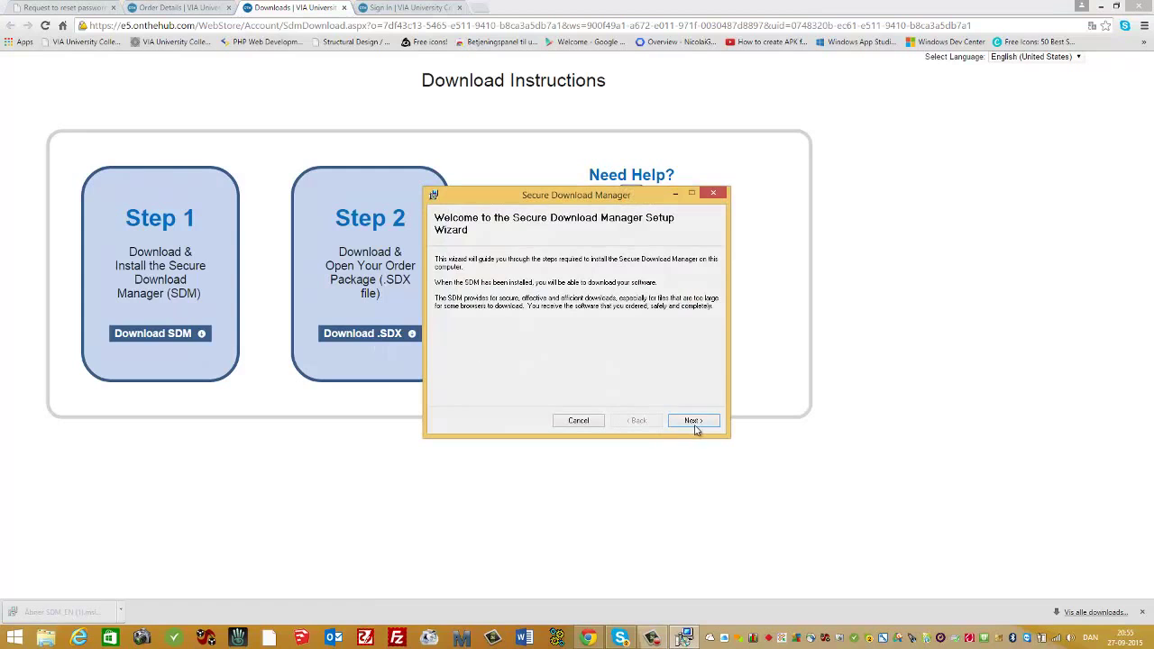
Install Secure Download Manager, accepting the licence and default folder, then close the wizard.
left_click(694, 423)
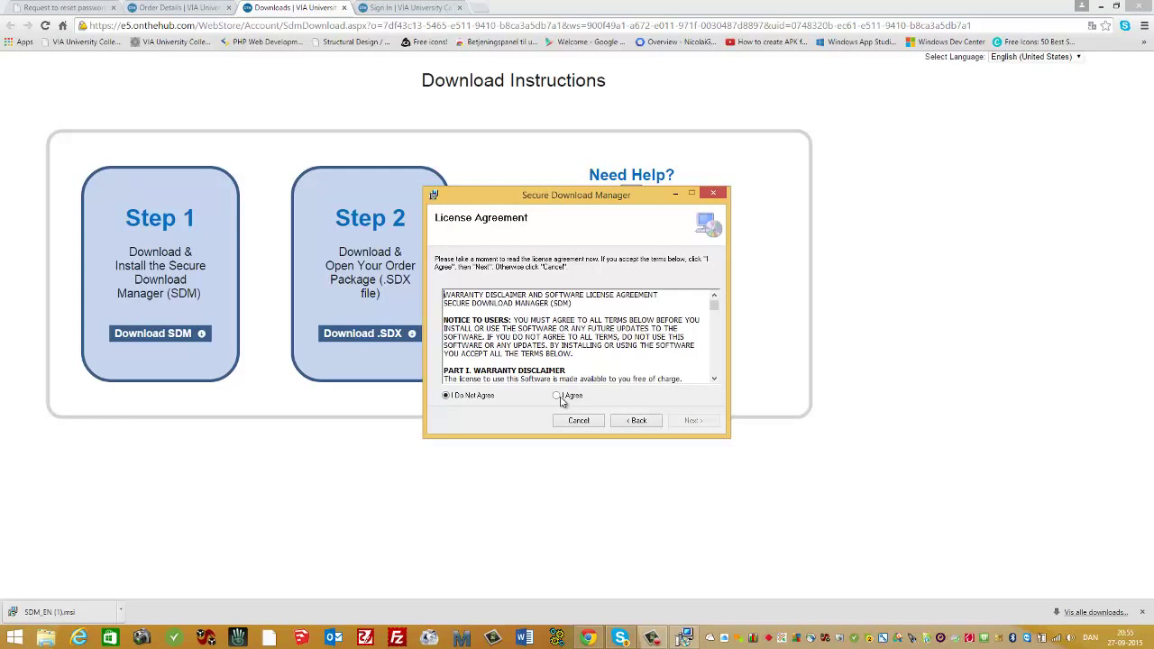
left_click(557, 396)
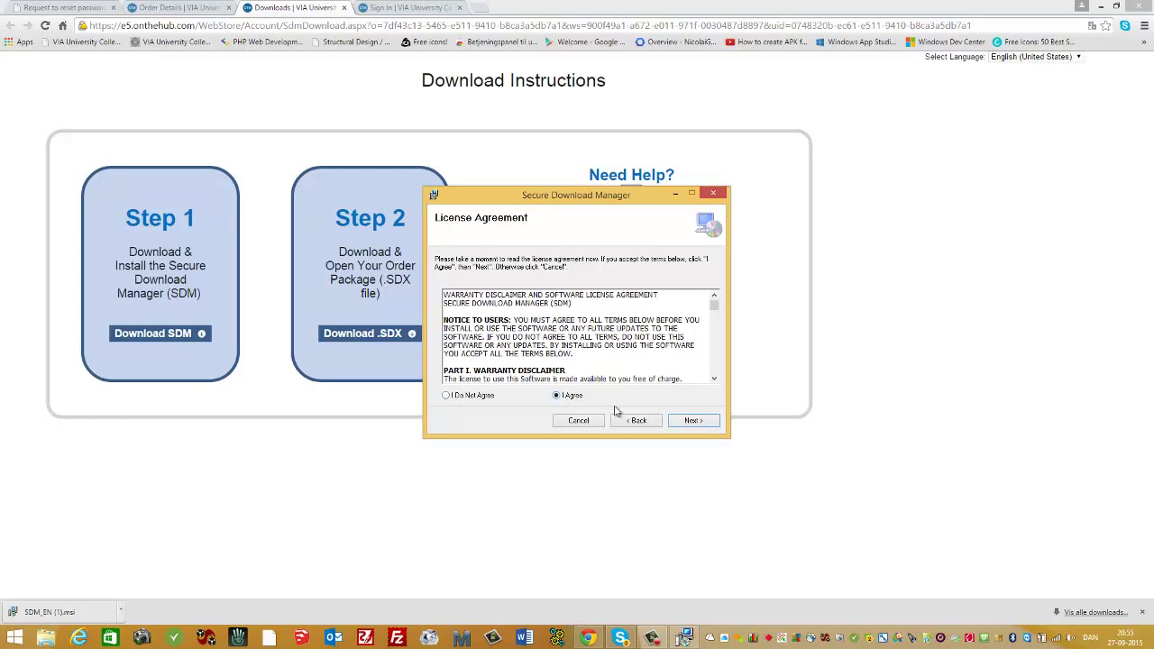
left_click(695, 423)
left_click(693, 421)
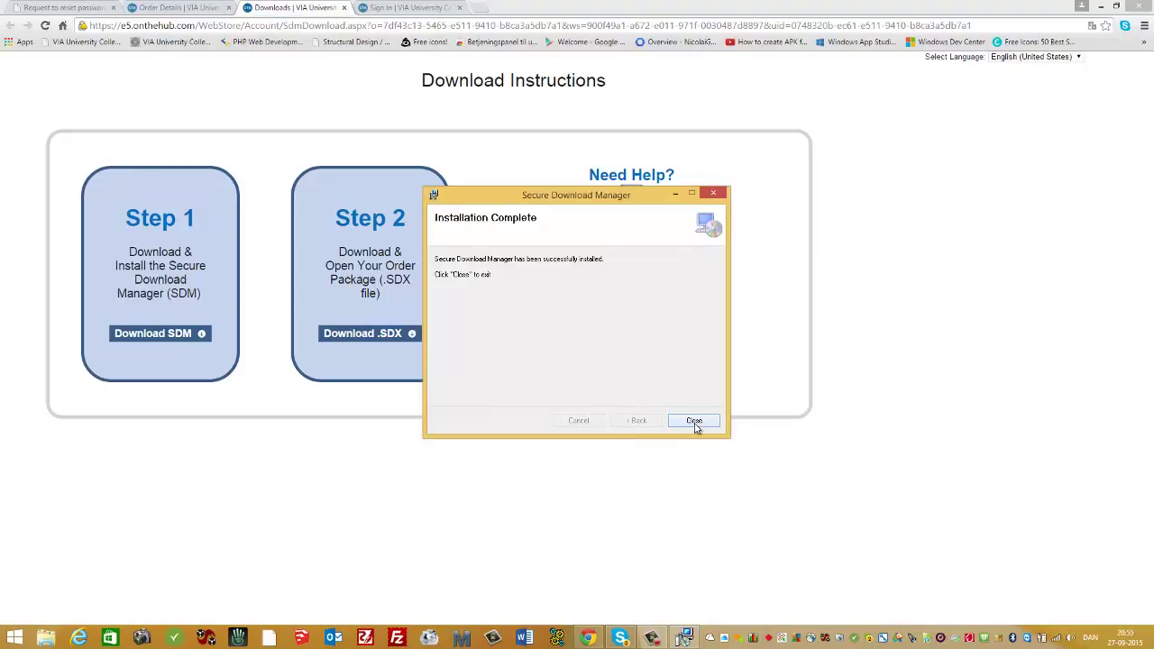
left_click(693, 421)
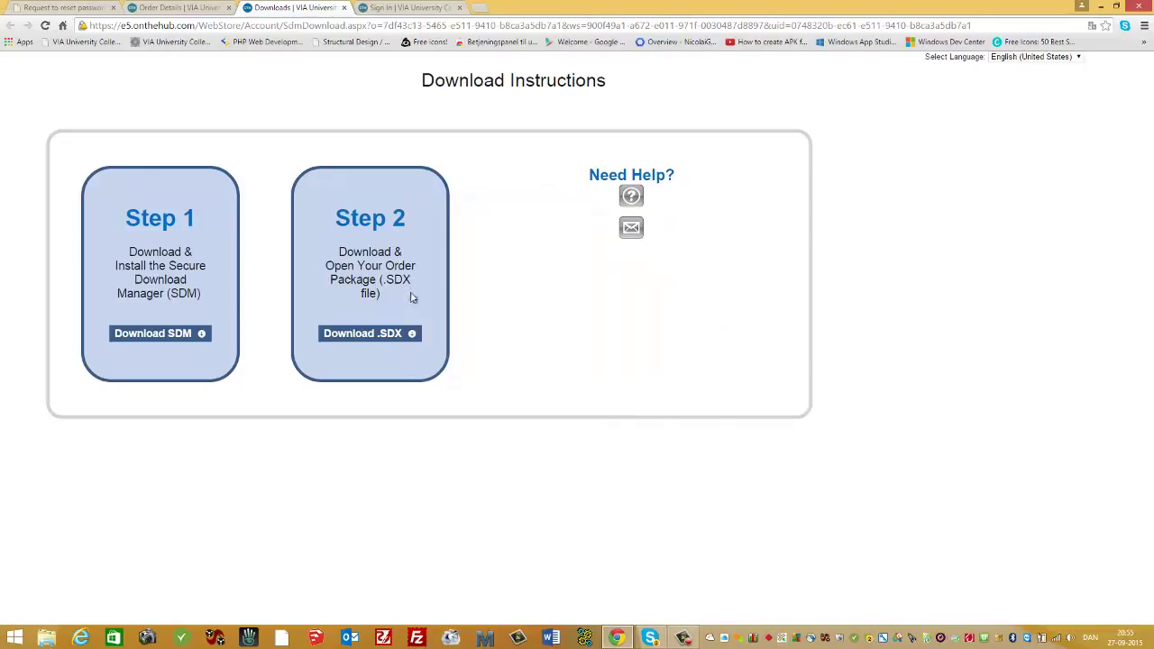
Download the order's .SDX package and open it in Secure Download Manager.
left_click(383, 339)
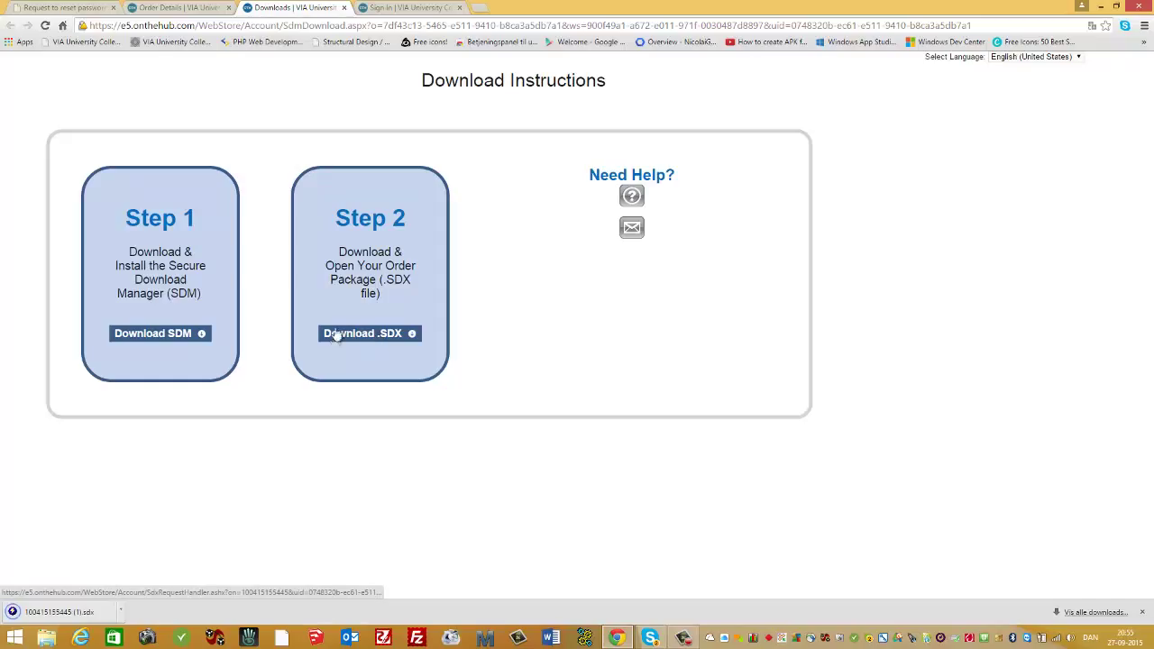
left_click(108, 610)
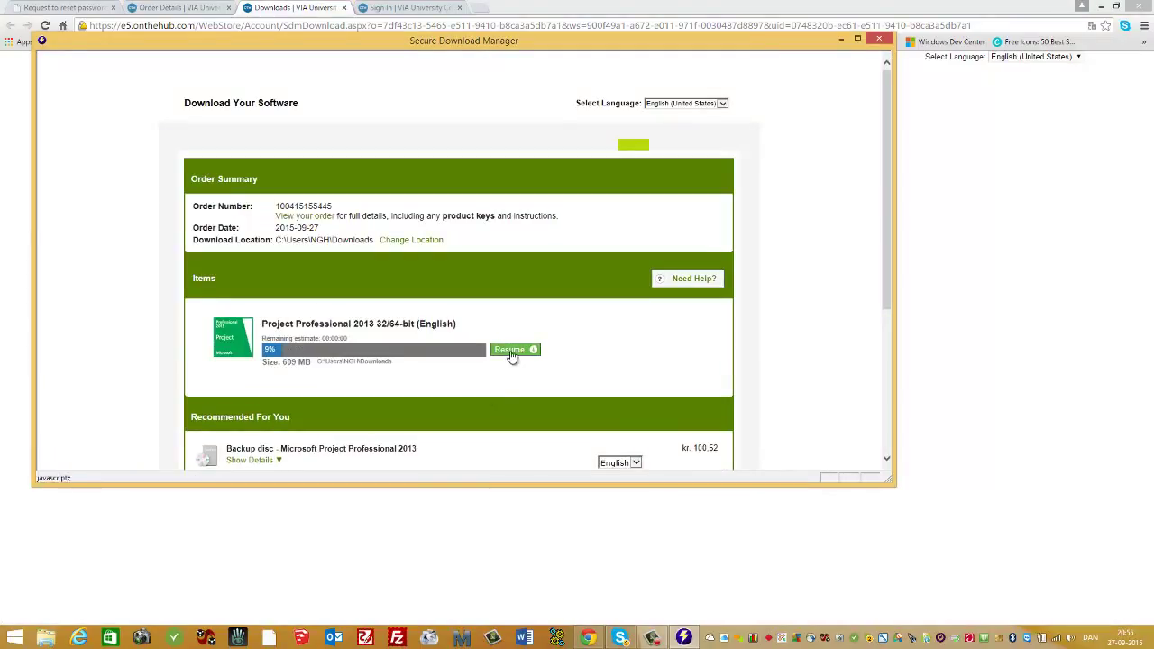
Resume the Project Professional 2013 download and, once complete, open its Downloads folder.
left_click(509, 352)
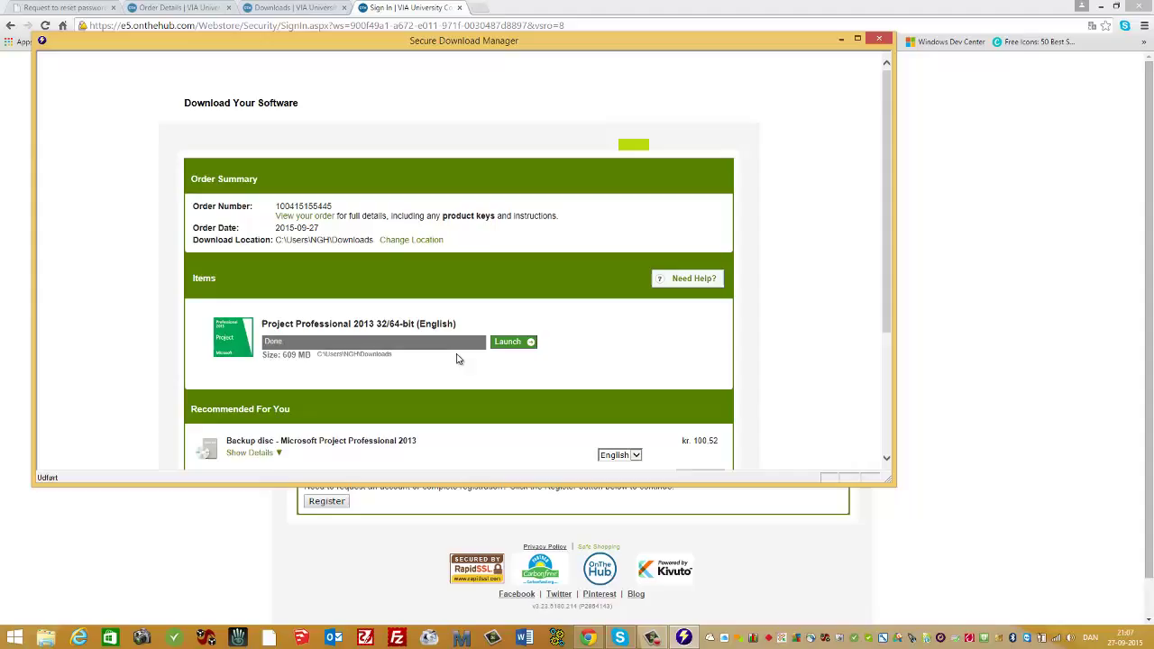
left_click(509, 346)
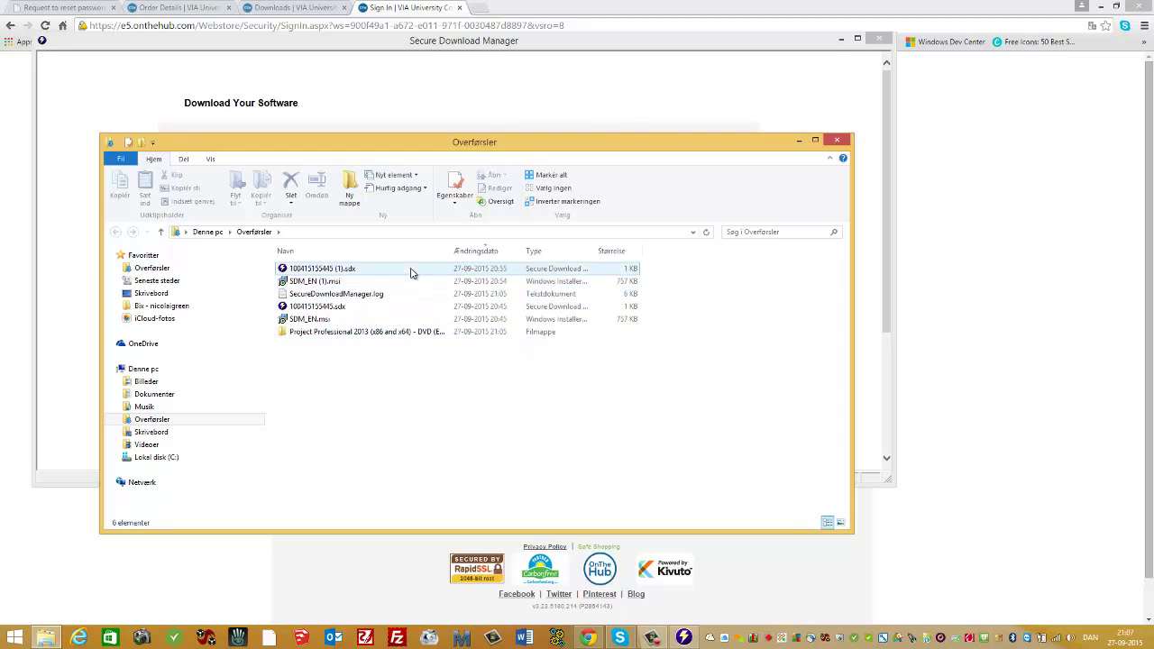
Minimize Chrome and the download manager, and widen the Downloads Name column to show full names.
left_click(1103, 8)
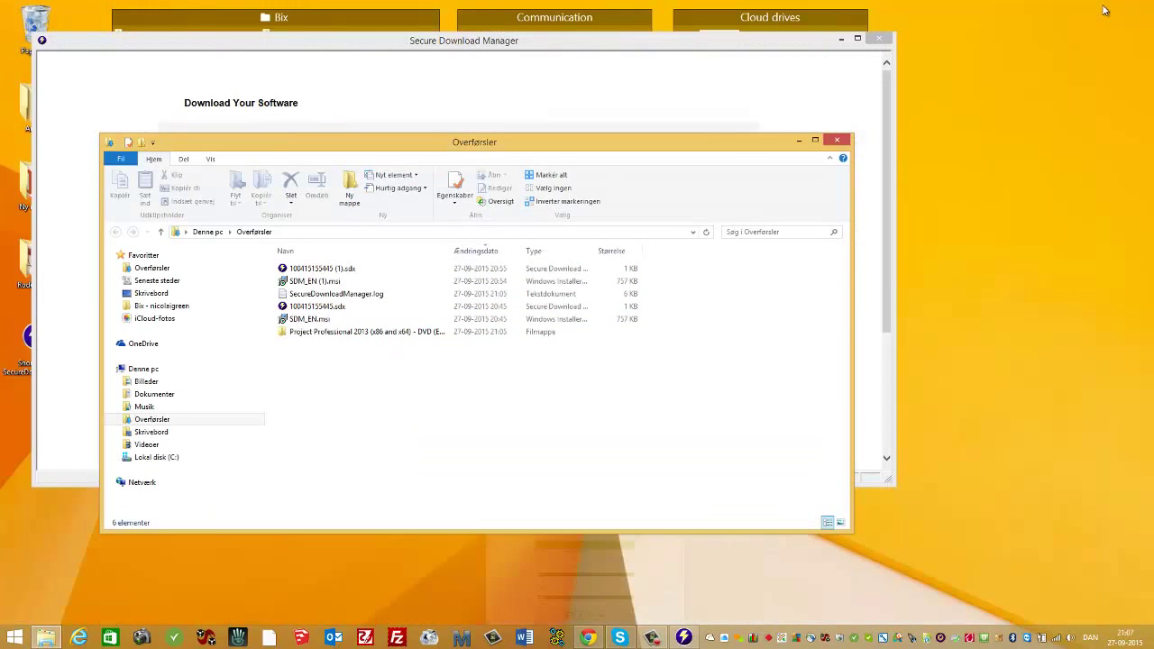
left_click(840, 40)
left_click_drag(534, 144, 717, 108)
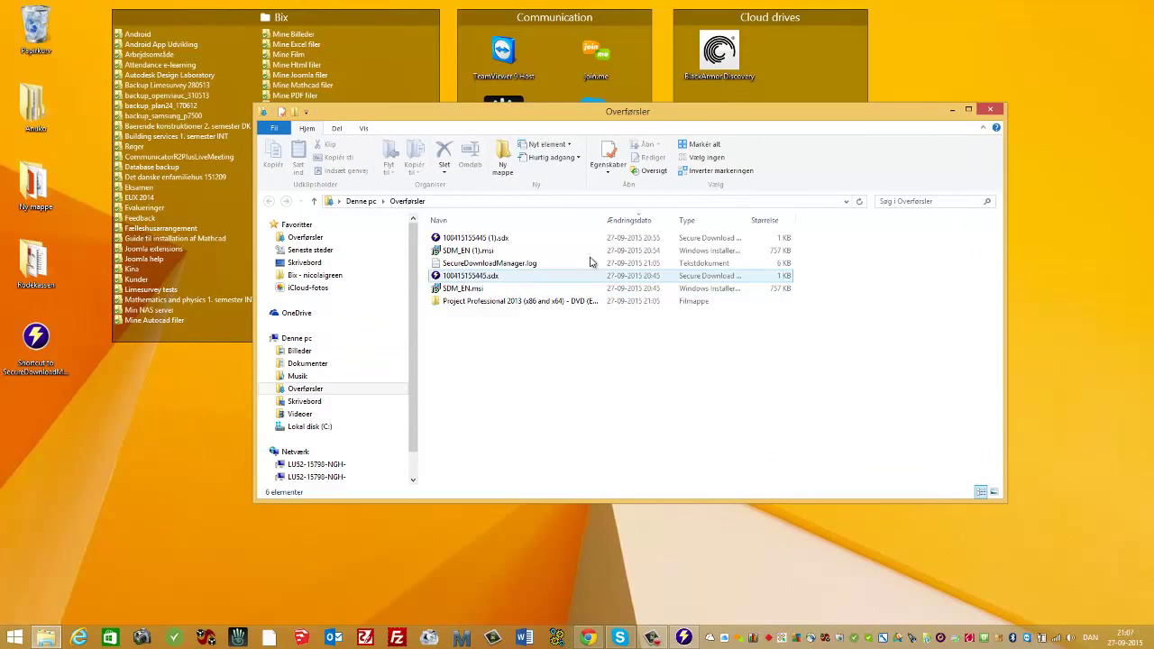
left_click_drag(604, 220, 638, 221)
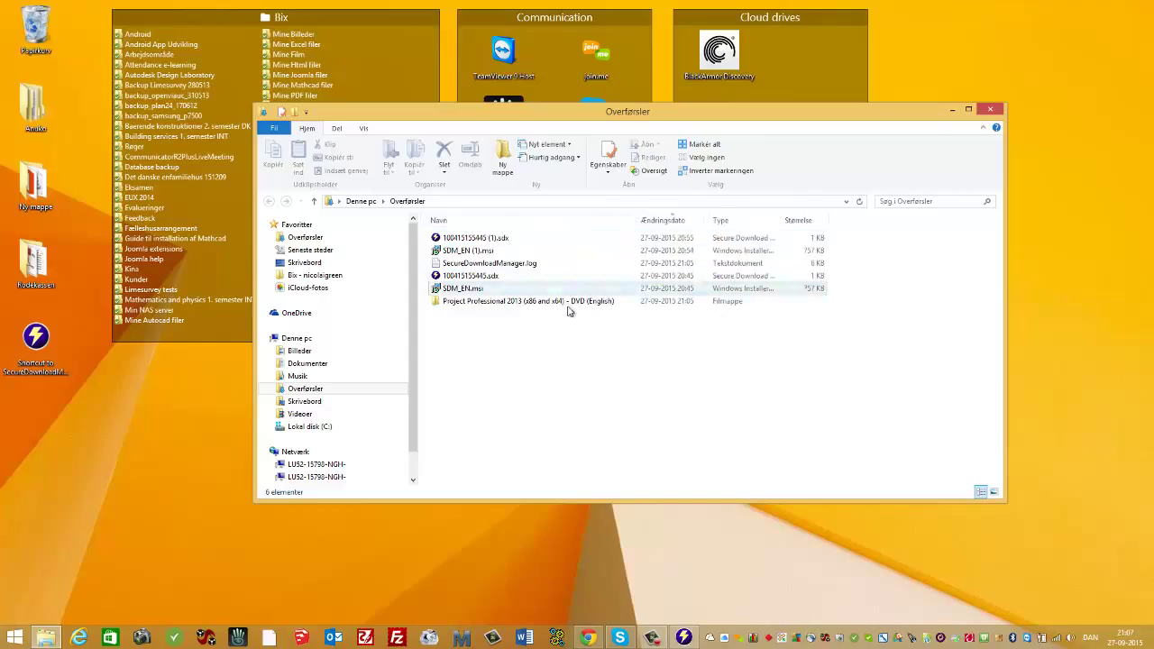
Create a new desktop folder named 'Project' with Ctrl+Shift+N.
mouse_move(583, 311)
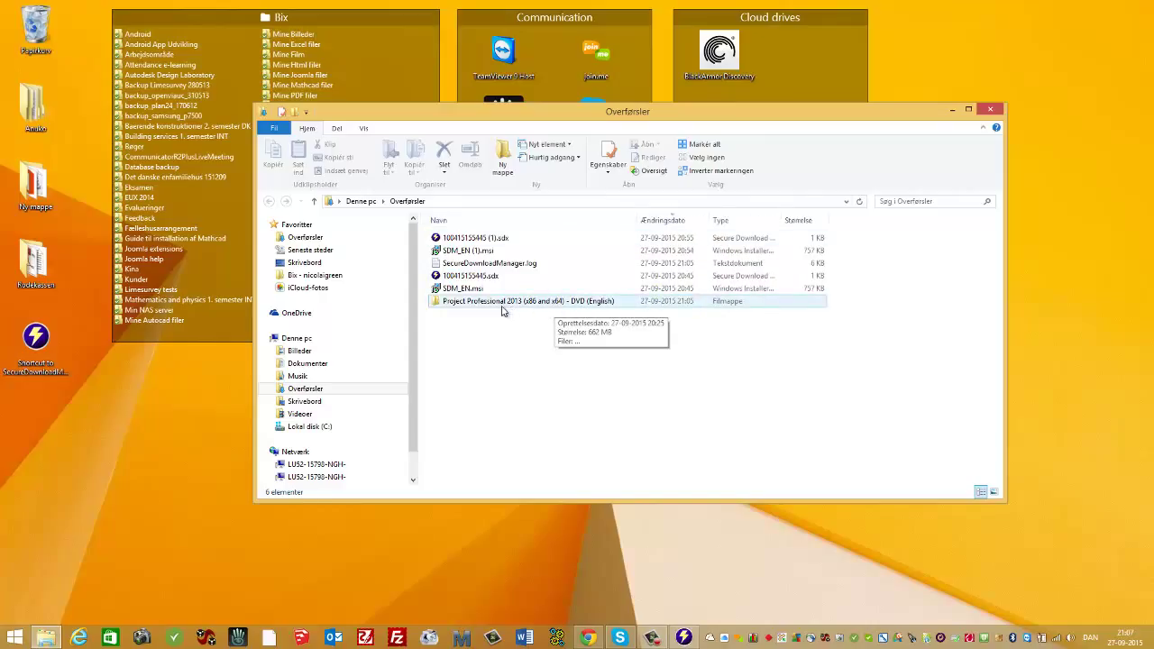
left_click(137, 467)
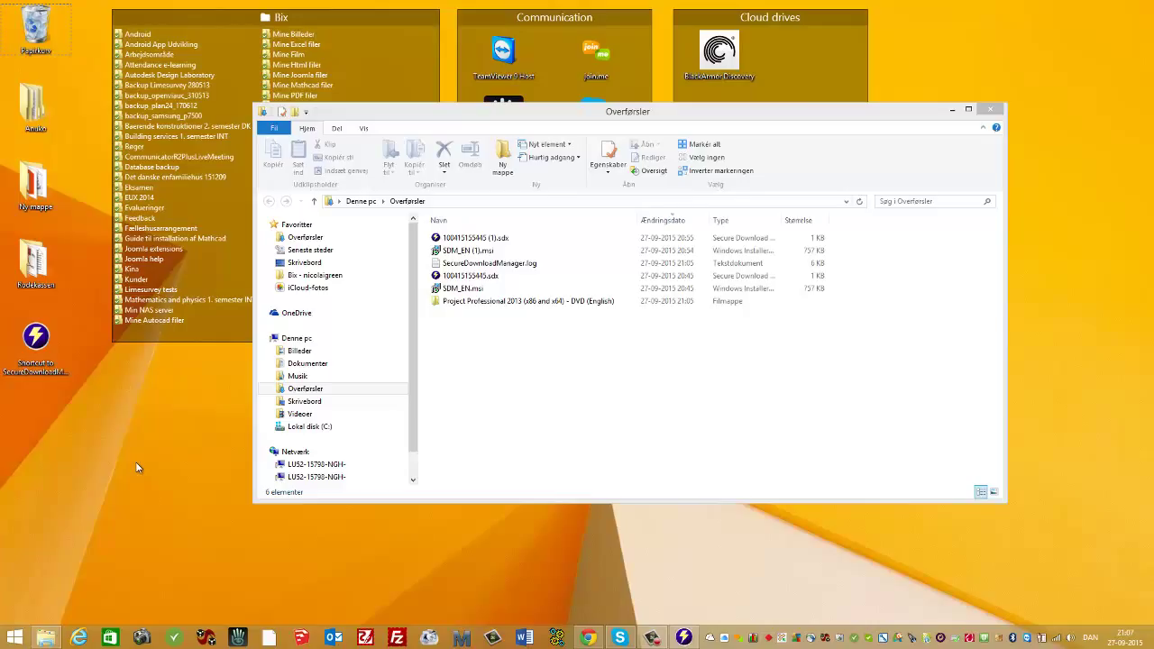
key("ctrl+shift+n")
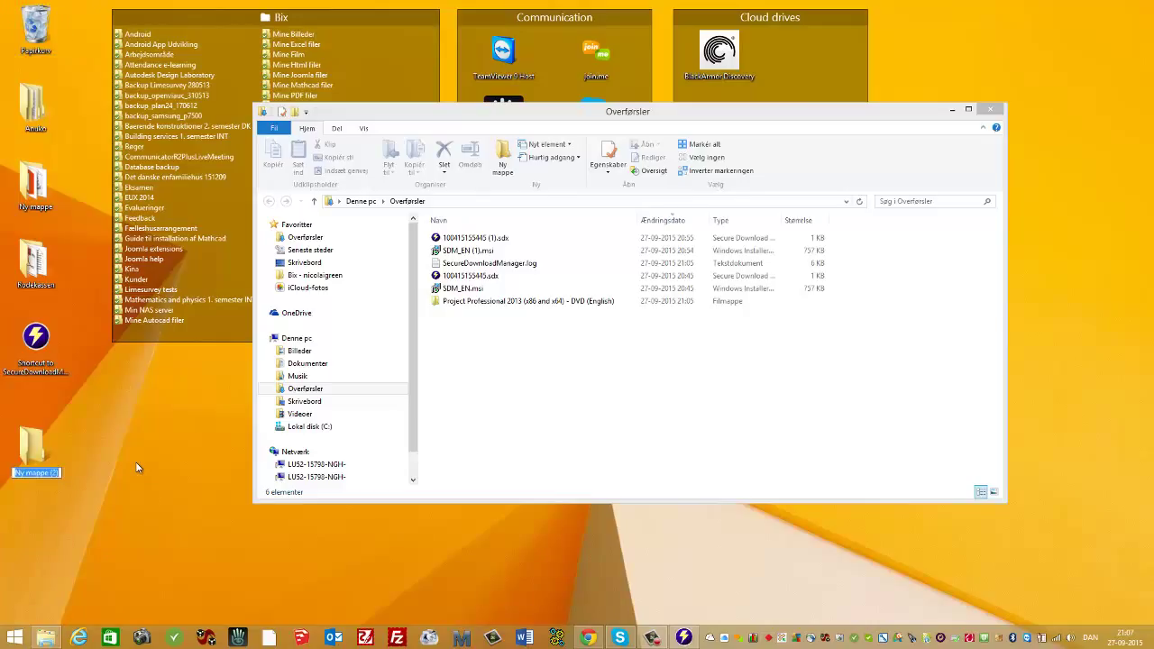
type("Project")
key("Return")
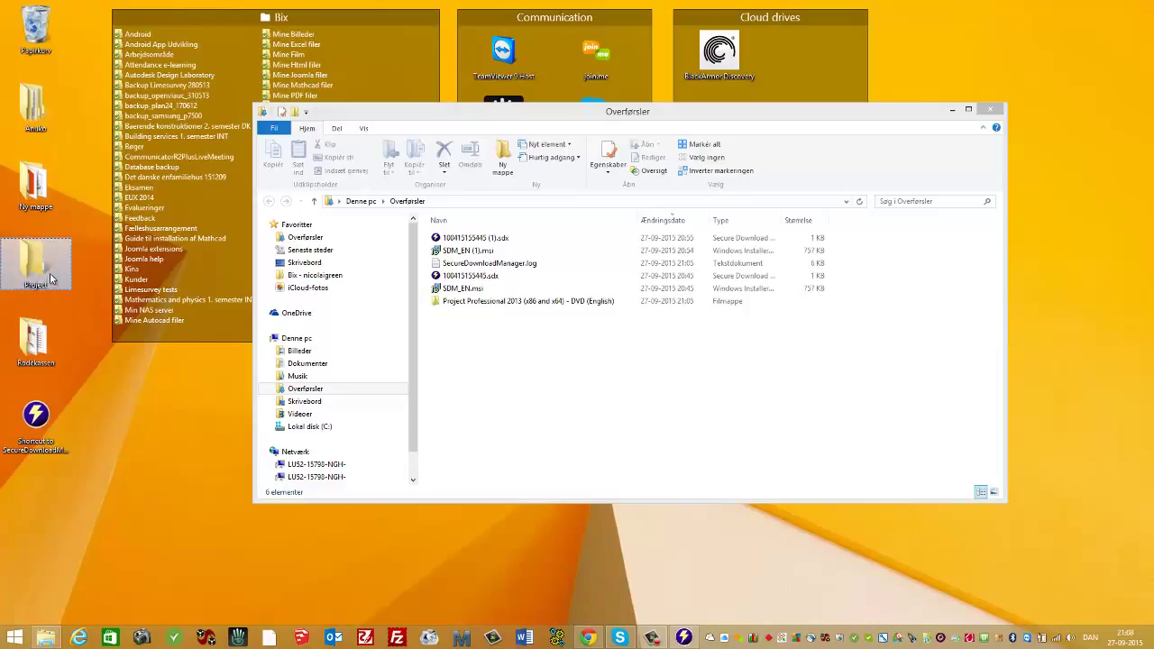
mouse_move(51, 279)
left_mouse_down()
mouse_move(45, 27)
mouse_move(65, 273)
left_mouse_up()
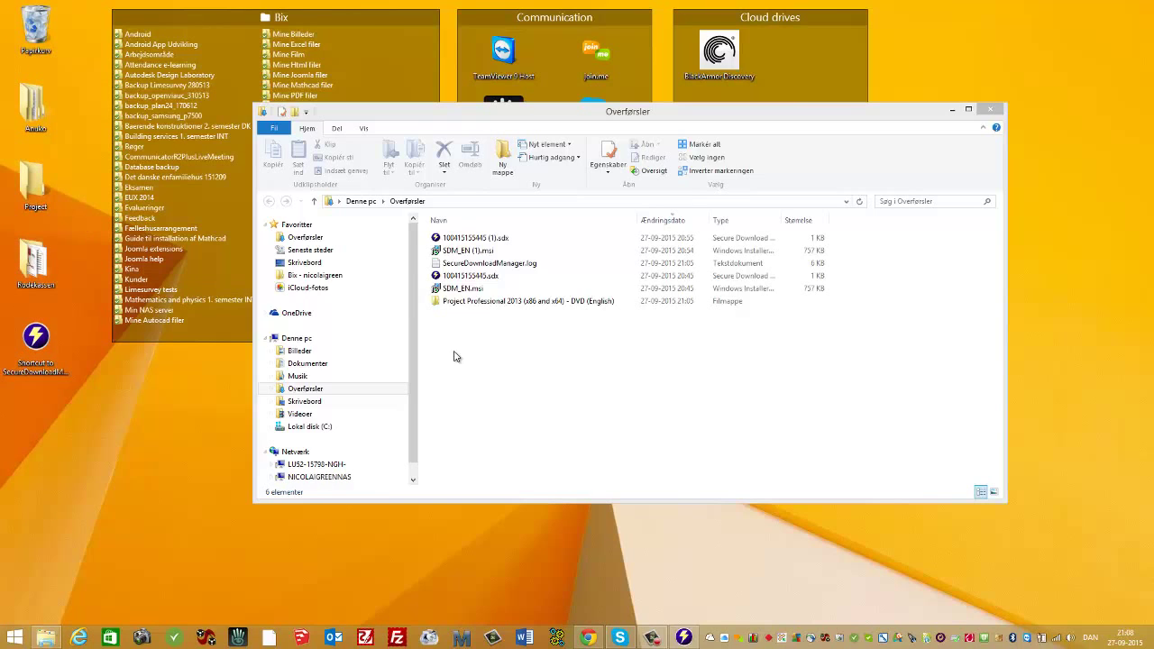
Open the Project Professional 2013 ISO in PowerISO, extract all five items to the desktop Project folder, then close PowerISO.
double_click(510, 303)
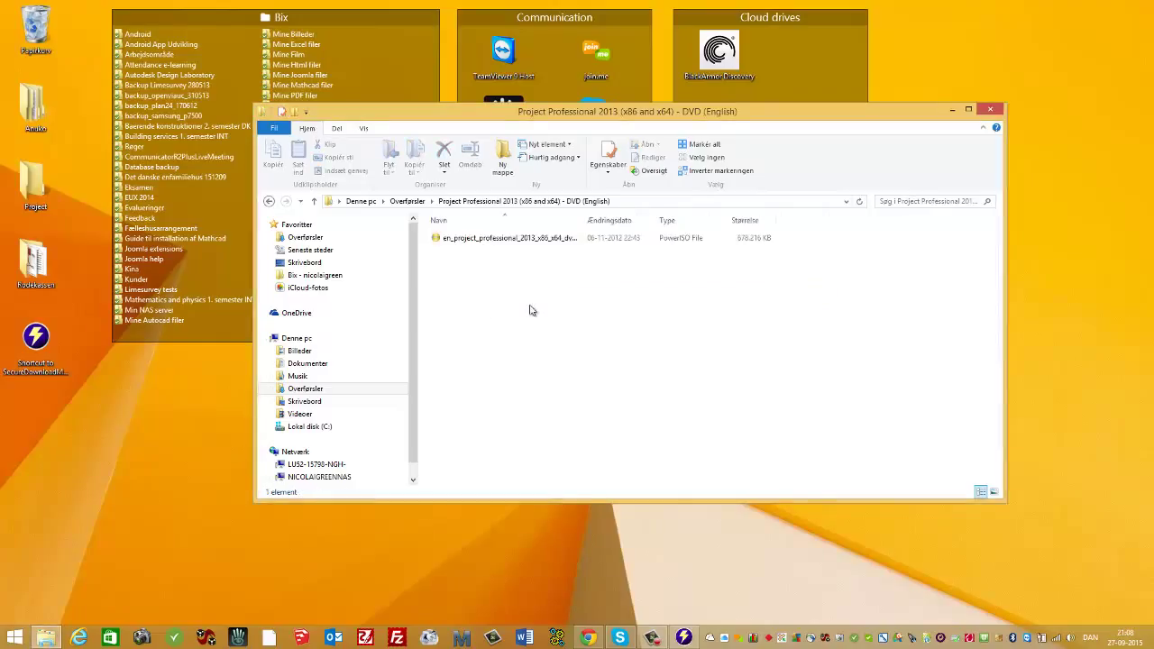
double_click(529, 241)
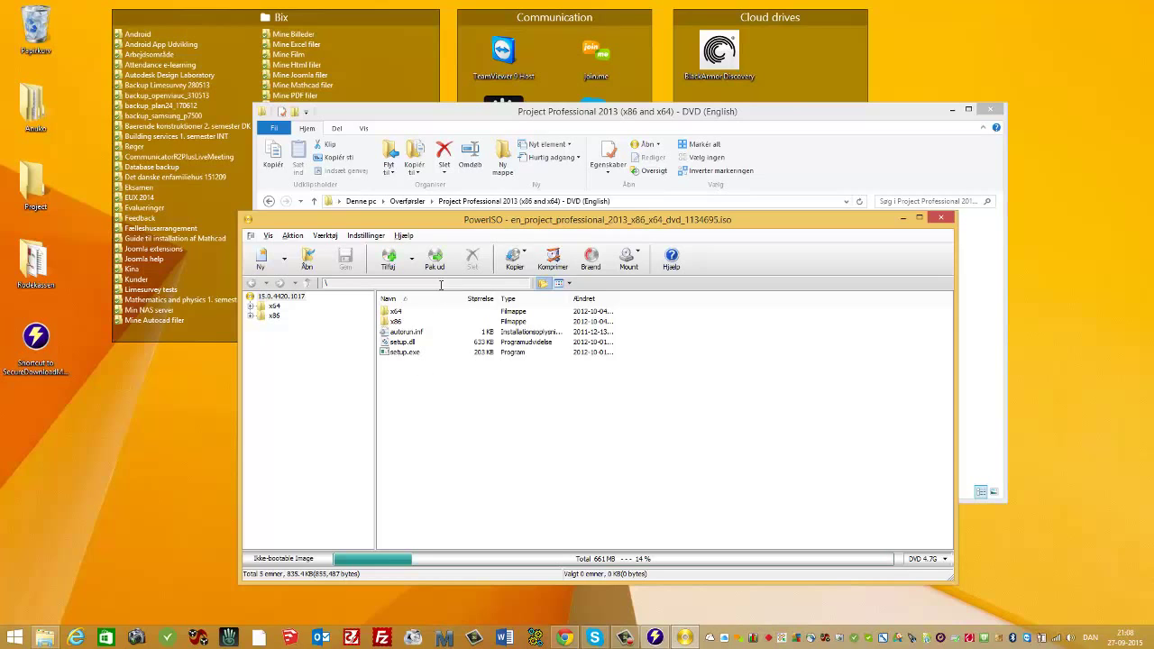
left_click_drag(435, 393, 427, 375)
left_click_drag(432, 377, 394, 313)
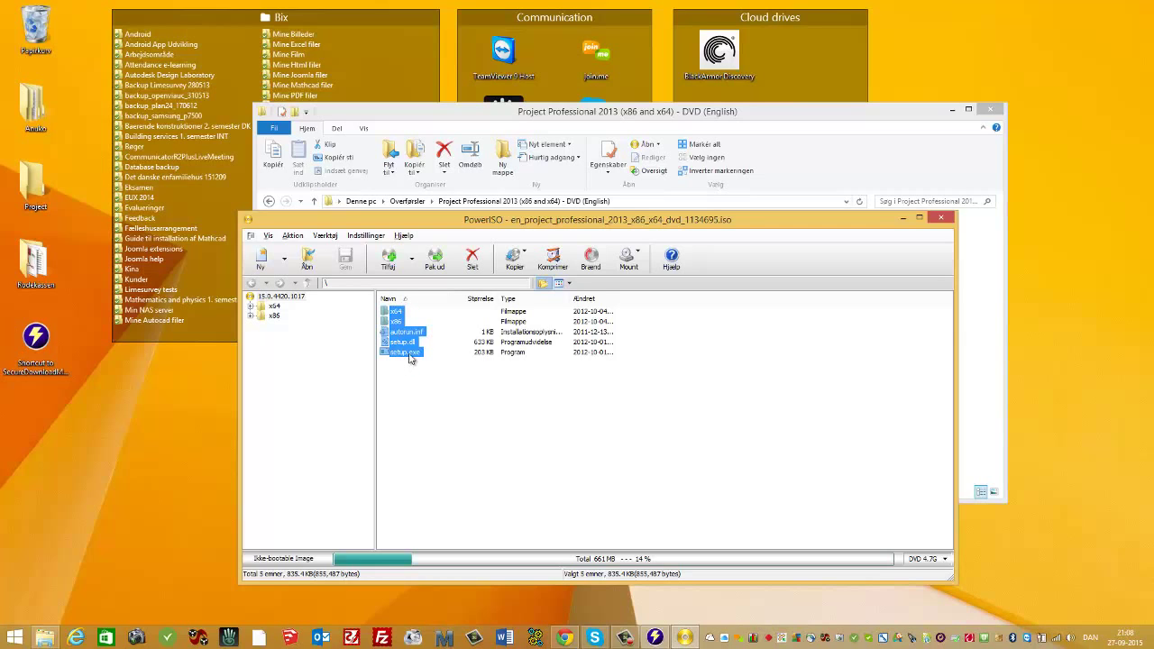
left_click_drag(412, 360, 45, 200)
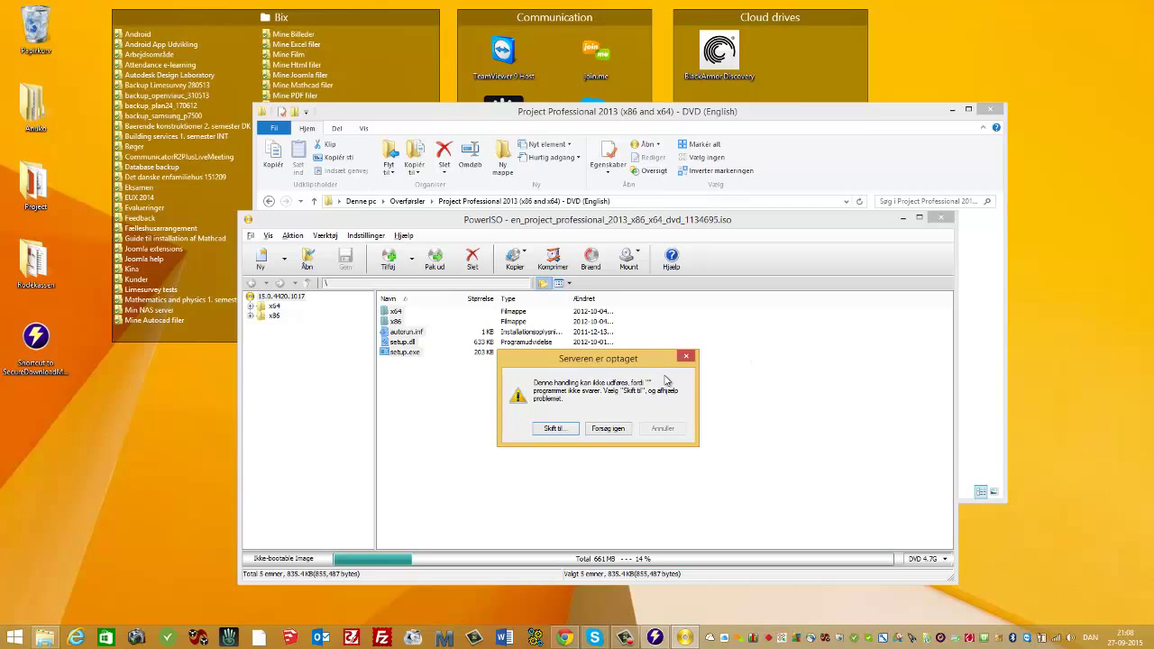
left_click(563, 430)
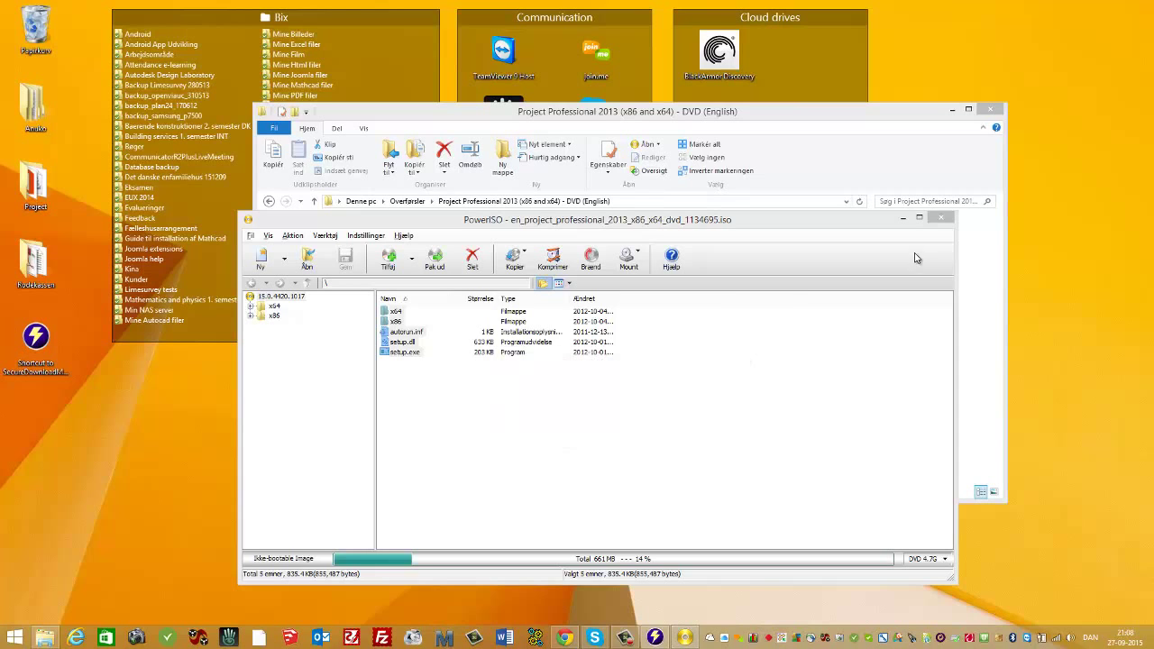
left_click(942, 218)
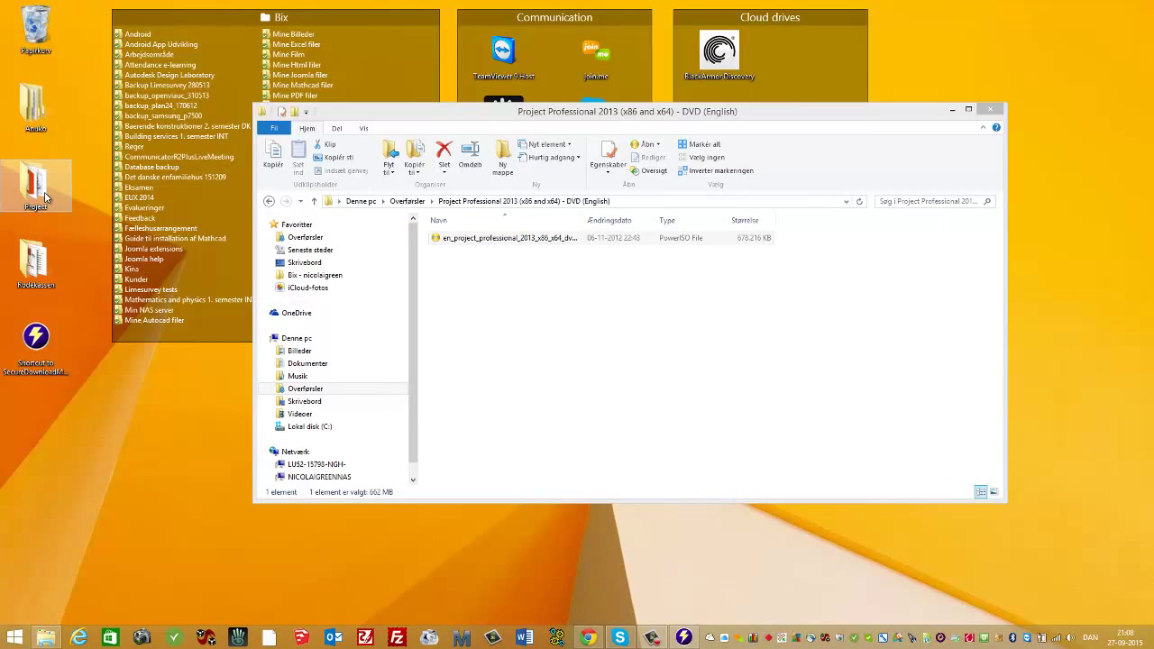
Run setup.exe from the desktop Project folder, accept the license terms, and install with the default Install Now option.
double_click(36, 187)
left_click(990, 109)
left_click(478, 307)
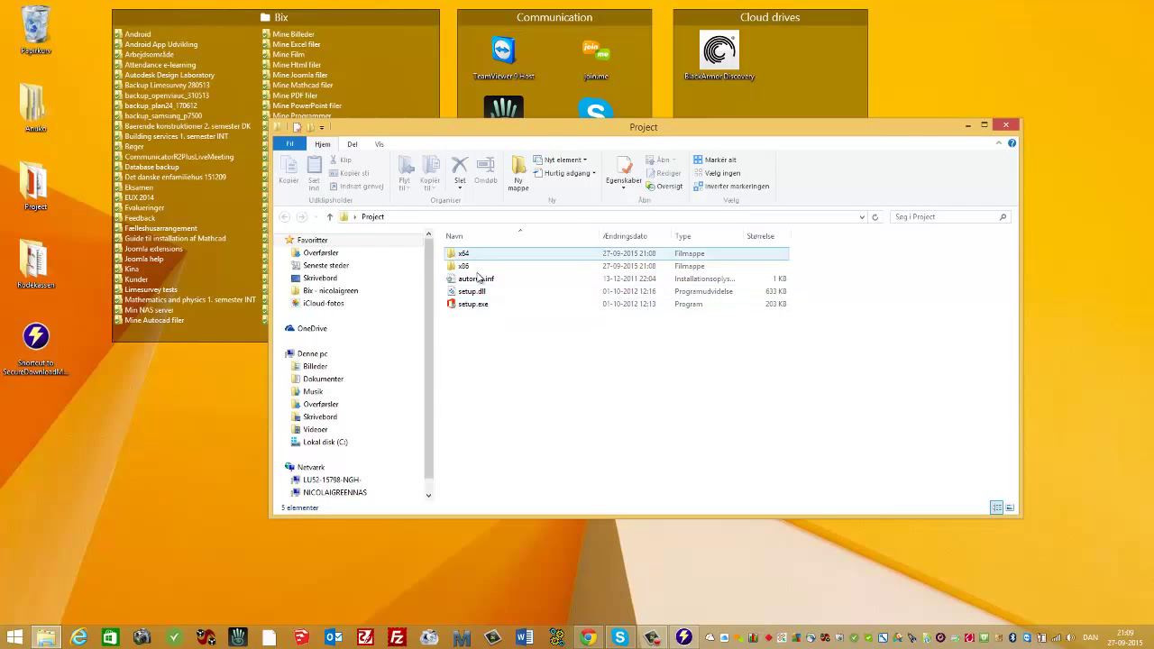
double_click(479, 307)
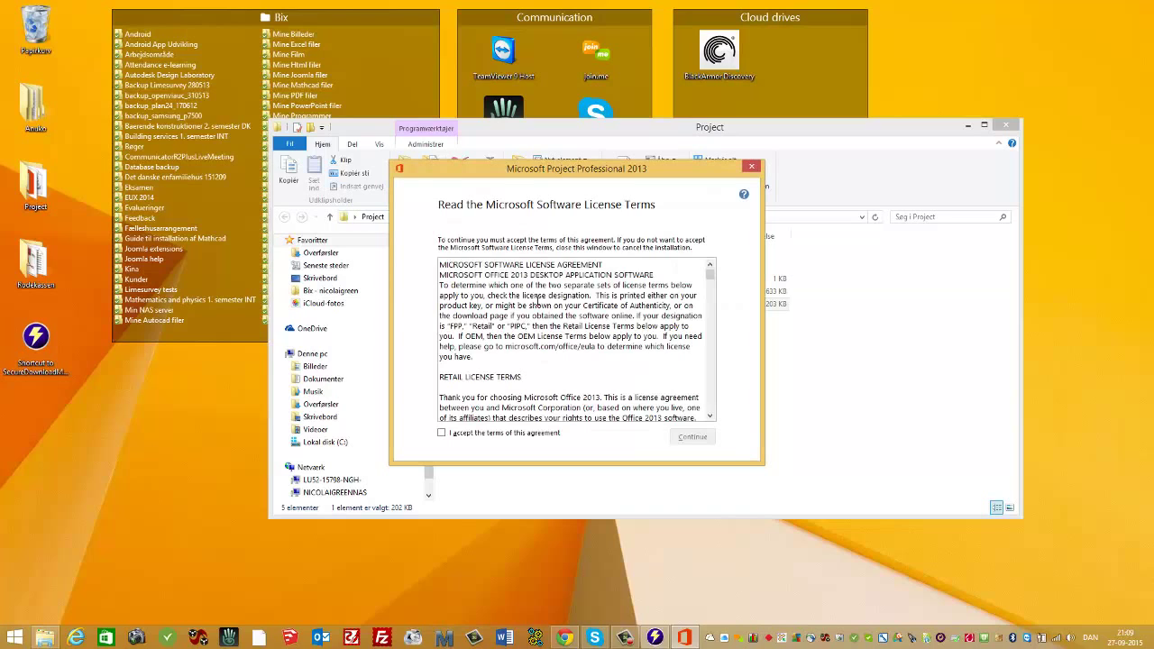
left_click(442, 433)
left_click(691, 438)
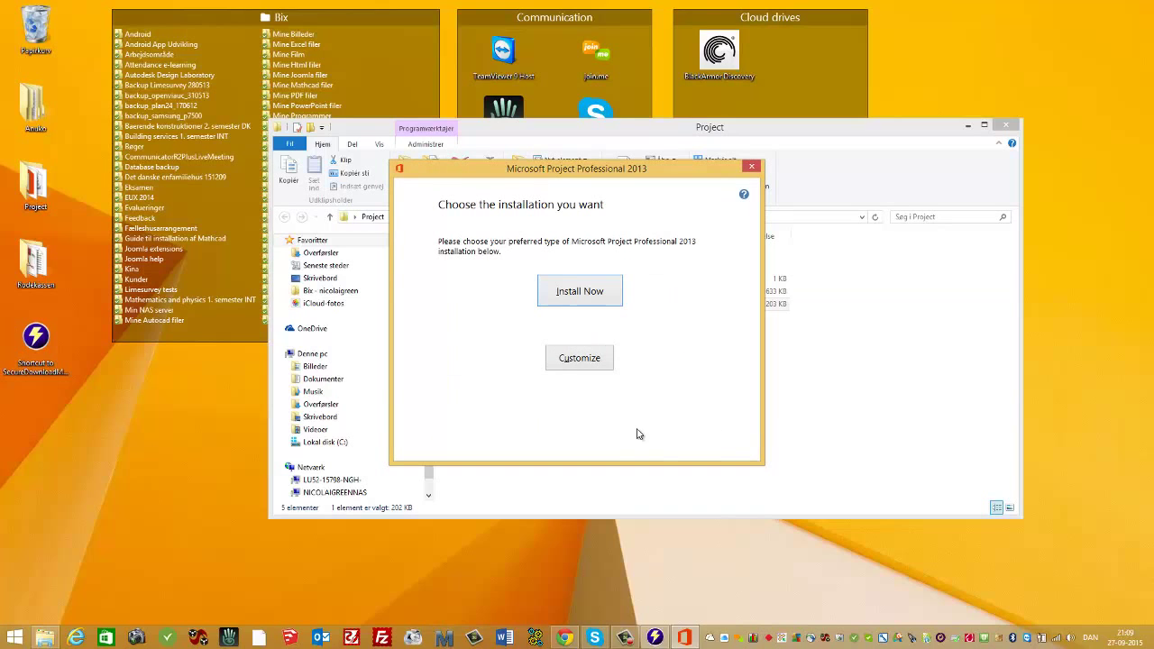
left_click(599, 294)
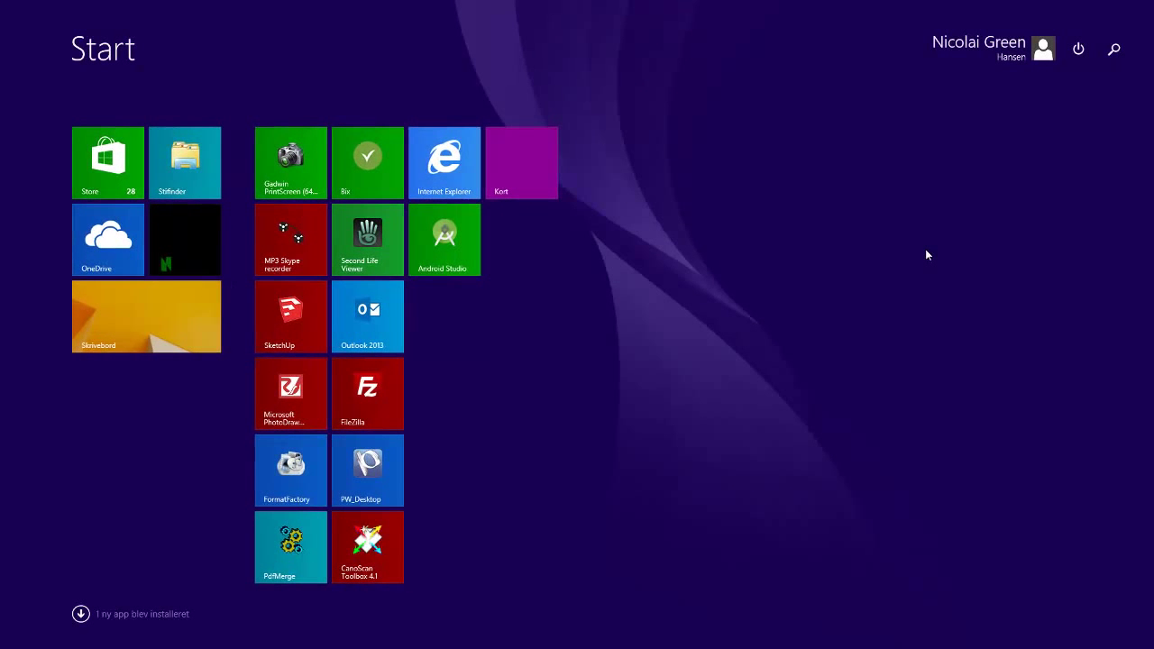
Search the Start screen for 'project' and launch Project 2013.
type("projec")
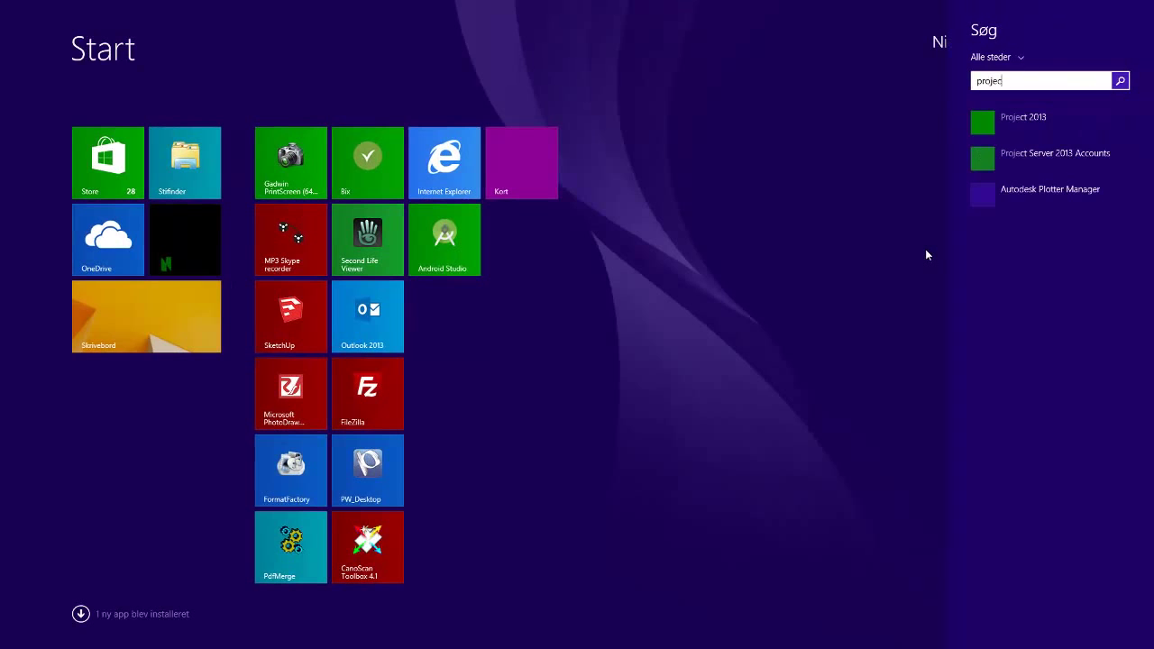
type("t 2013")
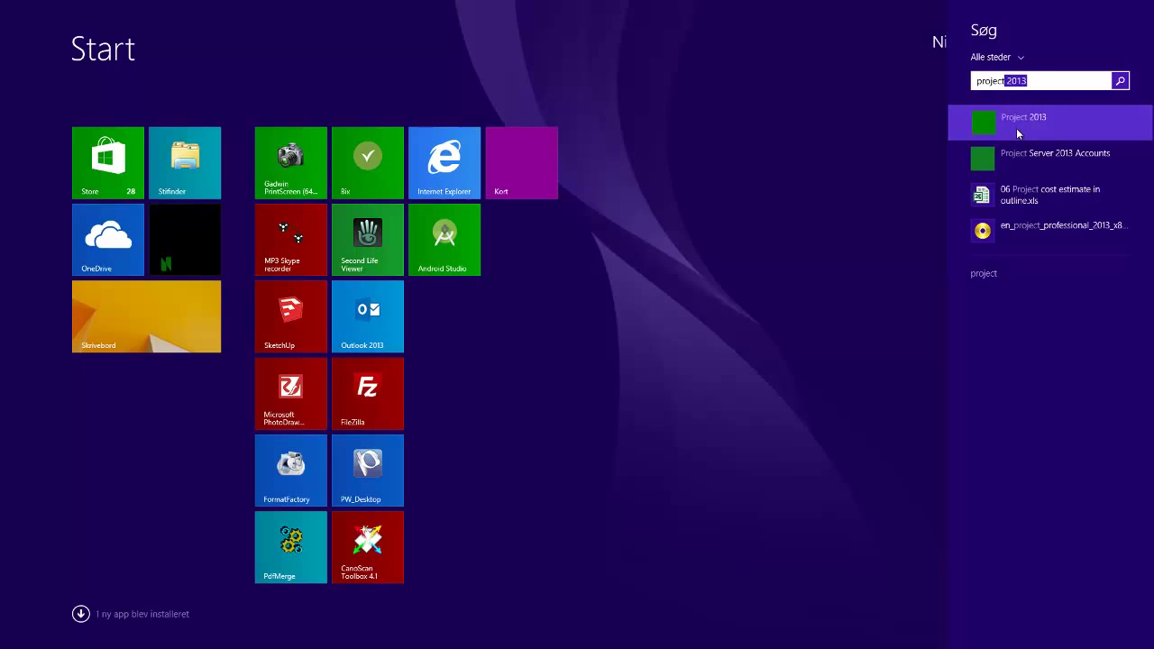
left_click(1016, 128)
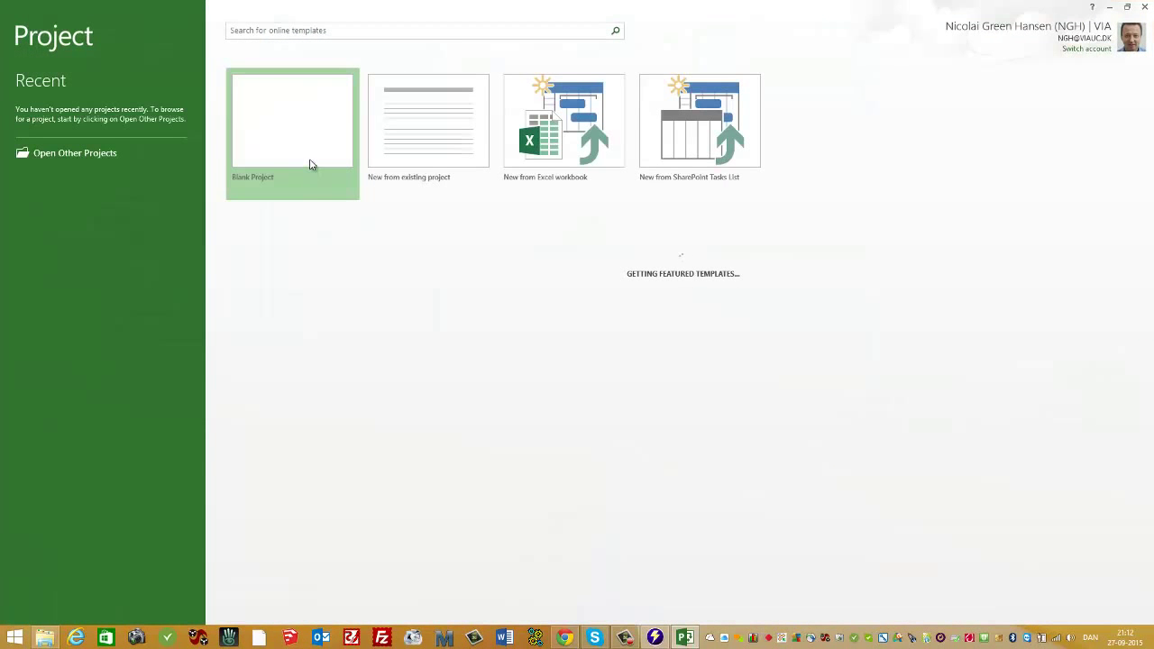
Create a blank project, then enter the account e-mail and password for Office activation.
left_click(310, 164)
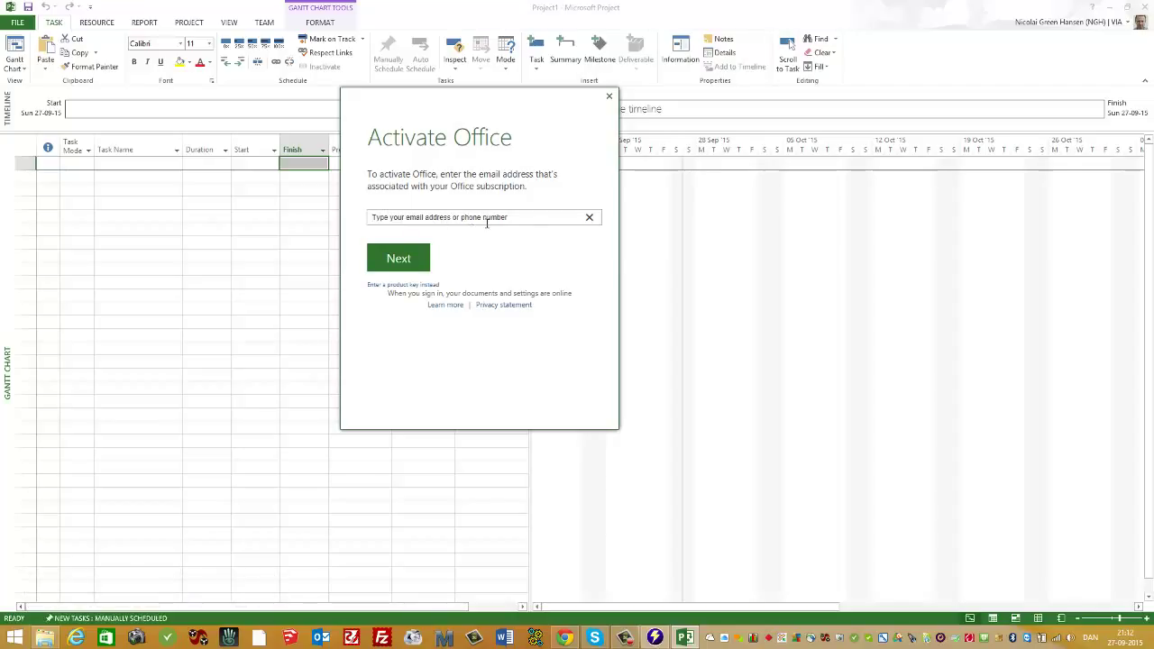
left_click(404, 260)
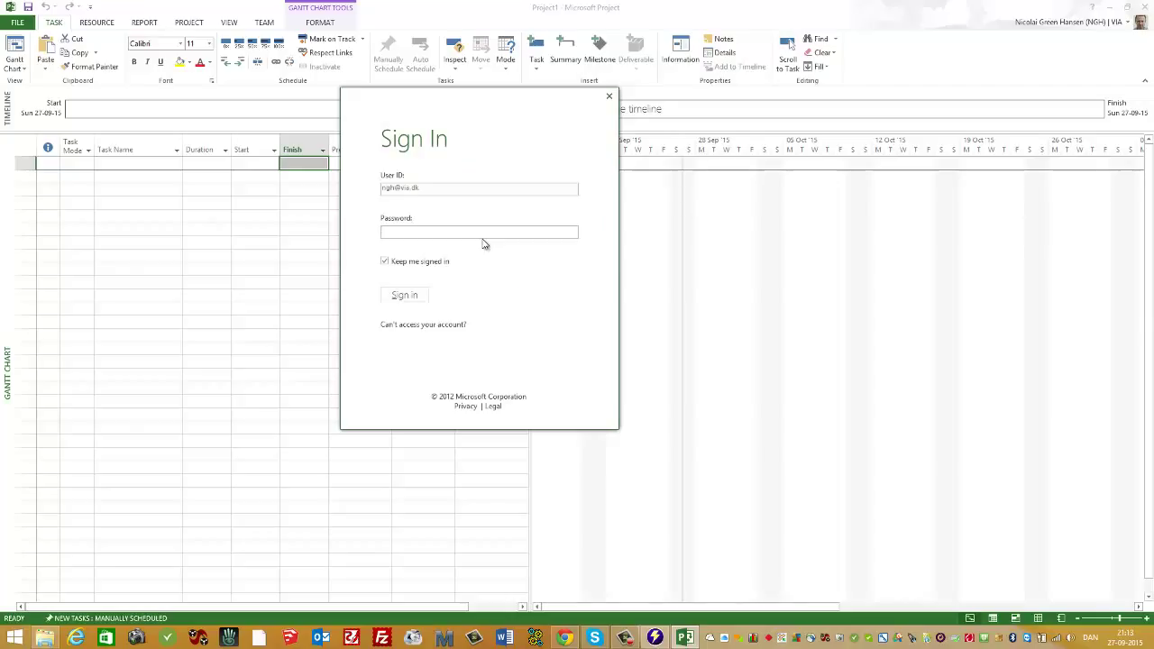
type("***")
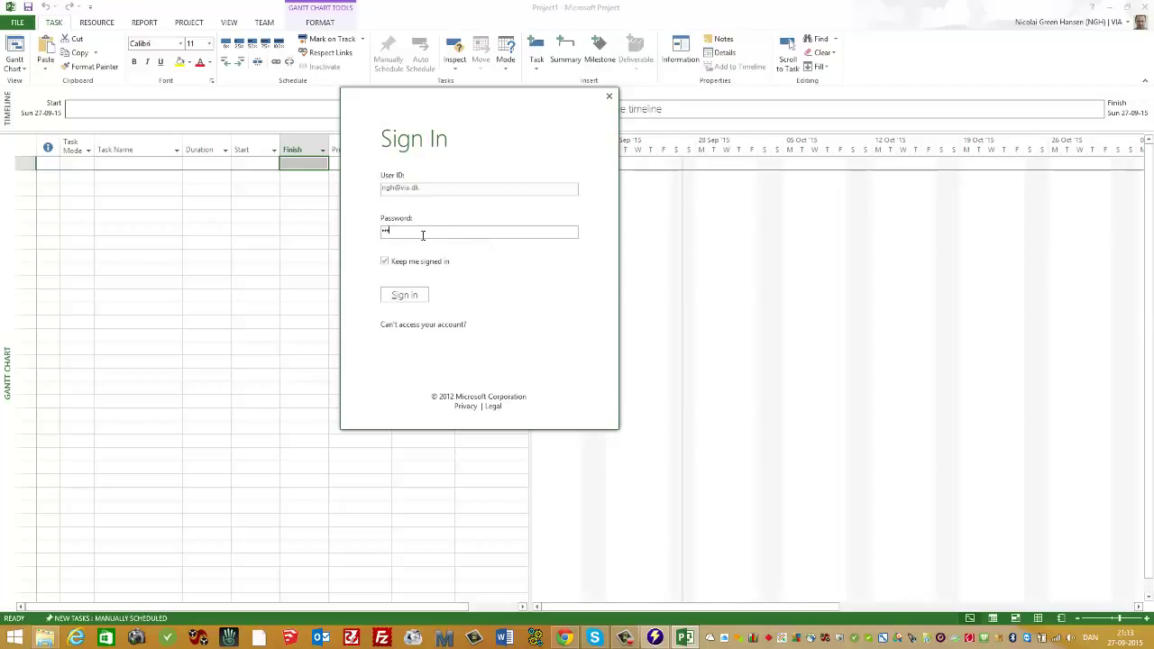